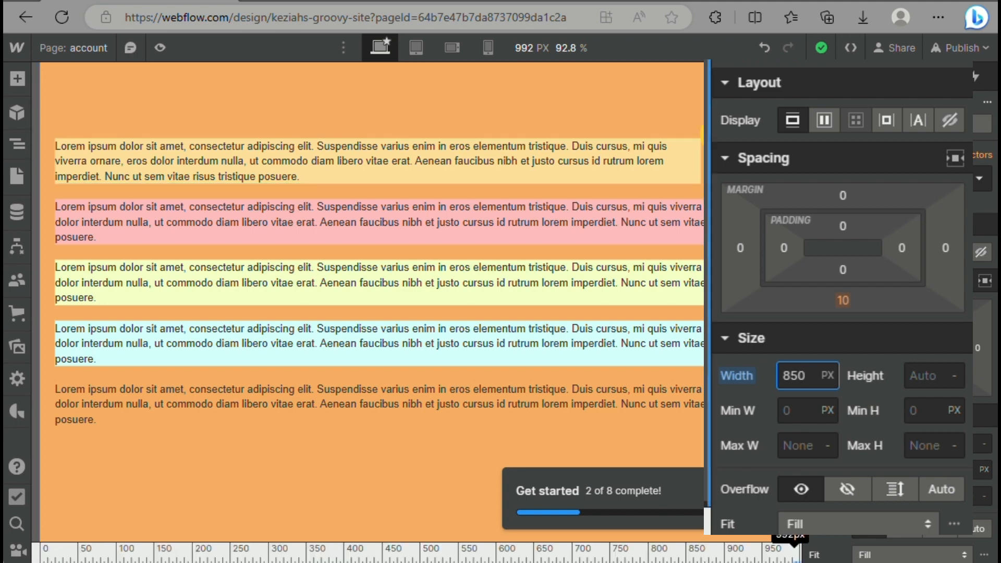
Check the top yellow paragraph at the tablet and mobile portrait breakpoints, widening the mobile canvas to 479 px, and return to the desktop breakpoint
click(420, 43)
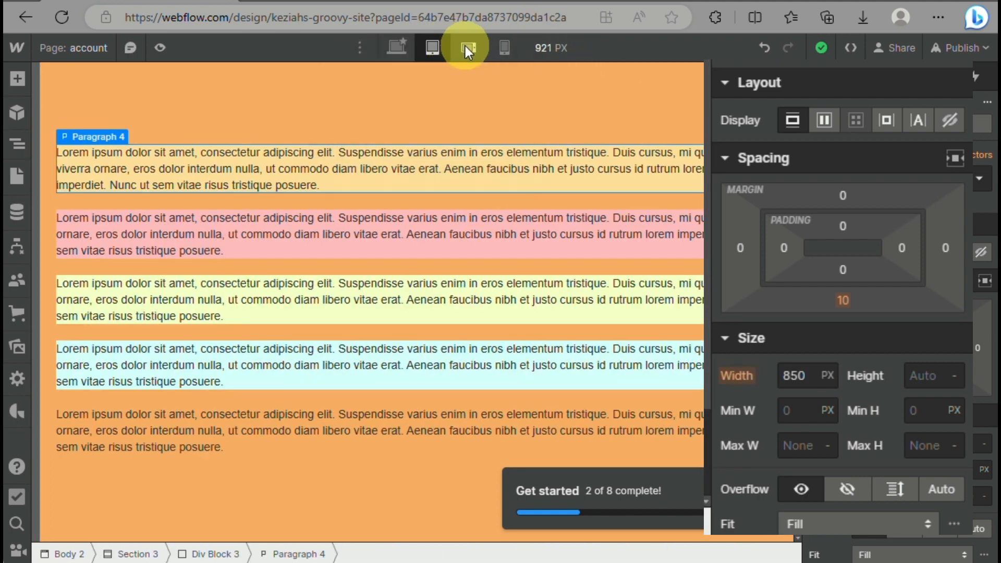
click(501, 44)
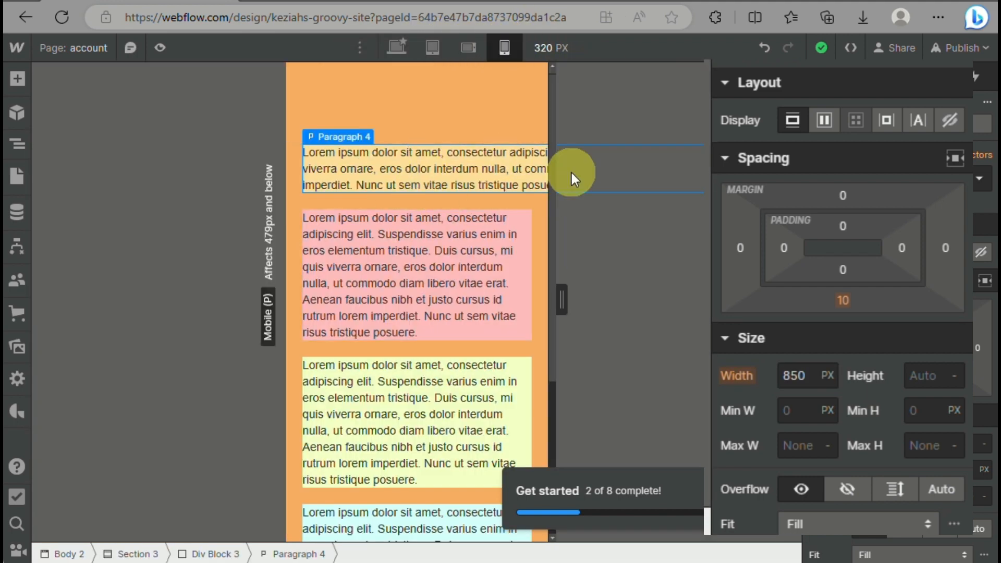
drag(559, 297, 709, 191)
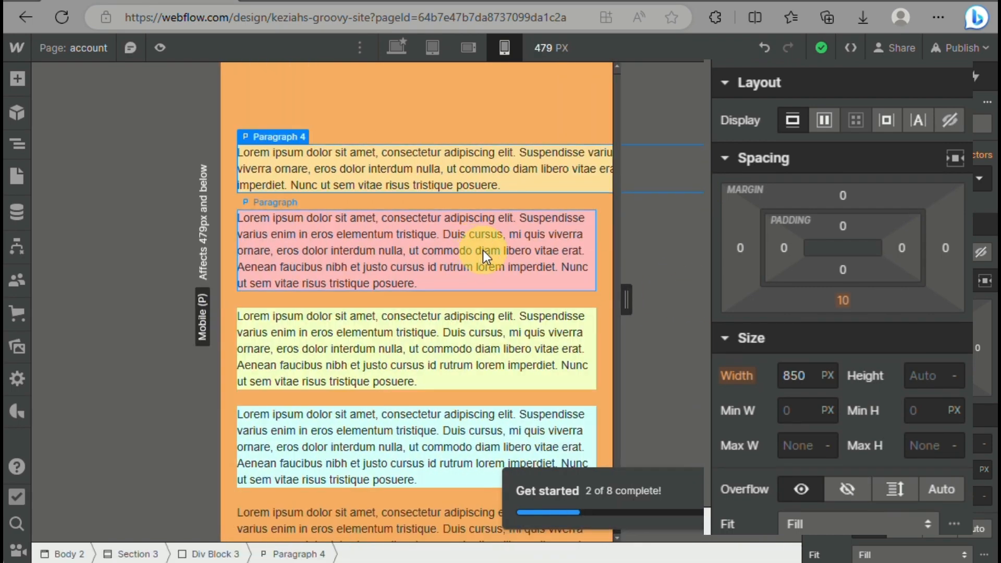
drag(615, 305, 751, 299)
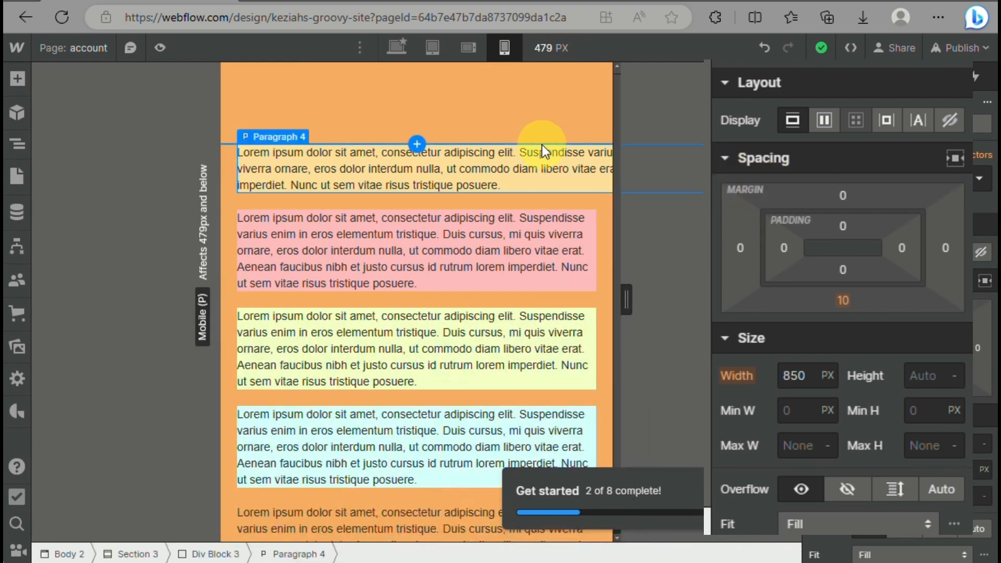
click(397, 44)
Switch the pink paragraph's width unit to VW at the desktop breakpoint, trying 50 VW before setting the width to 75 VW
click(588, 229)
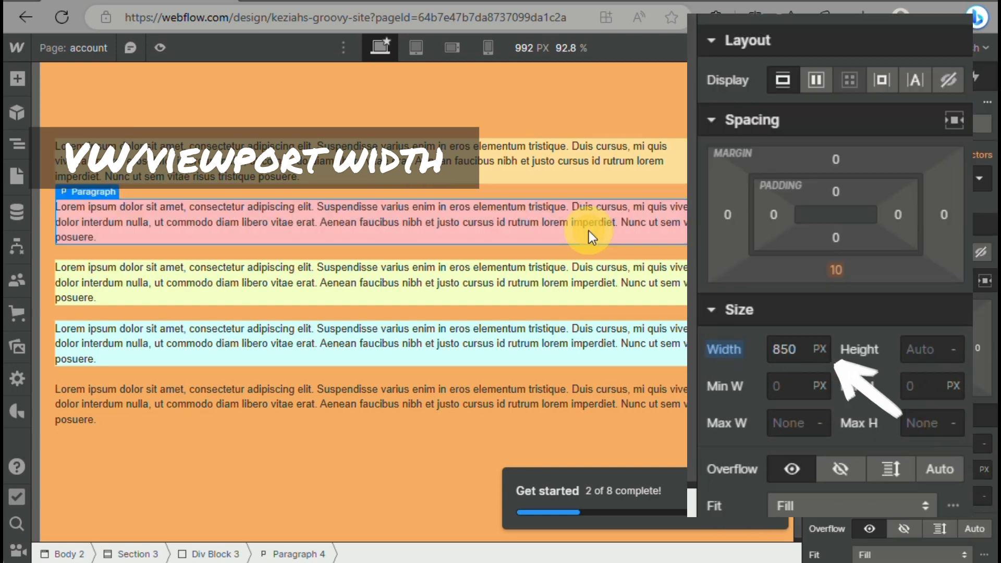
click(798, 345)
click(819, 347)
click(838, 235)
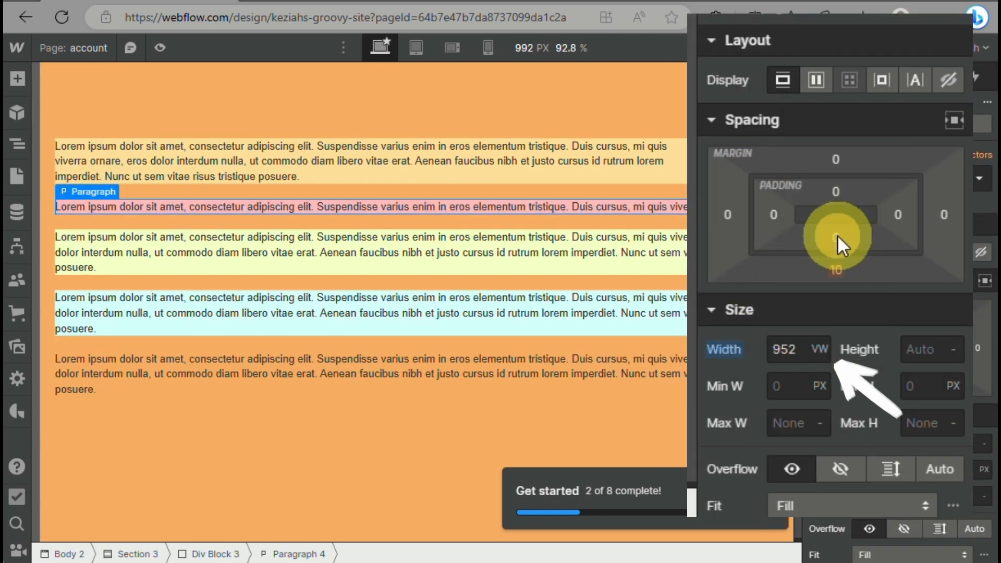
click(785, 349)
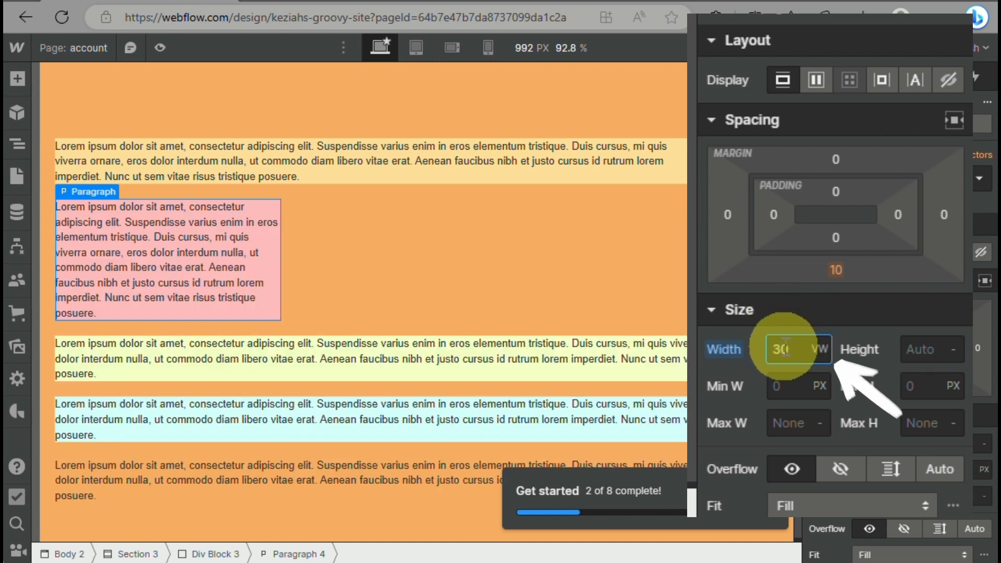
text(300)
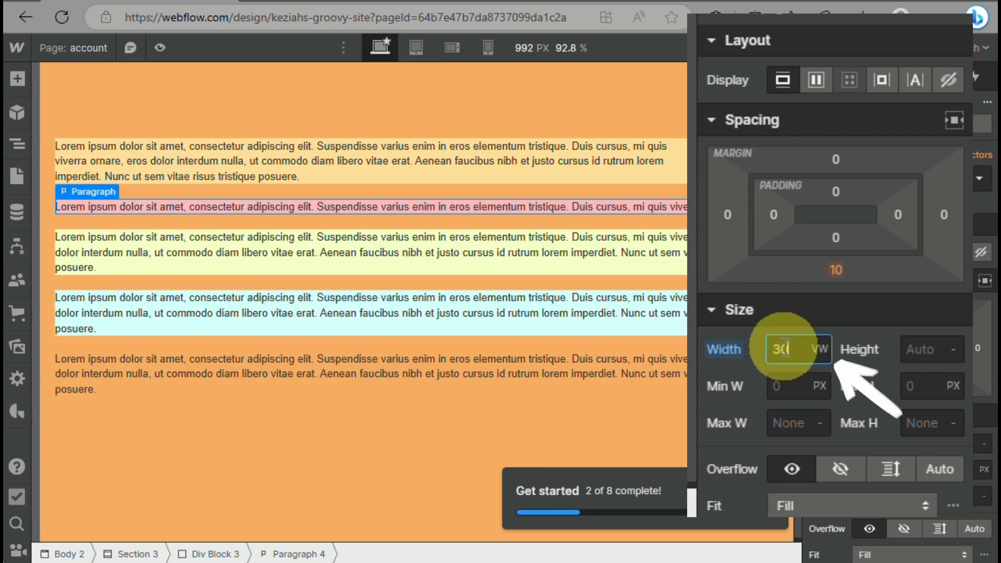
text(50)
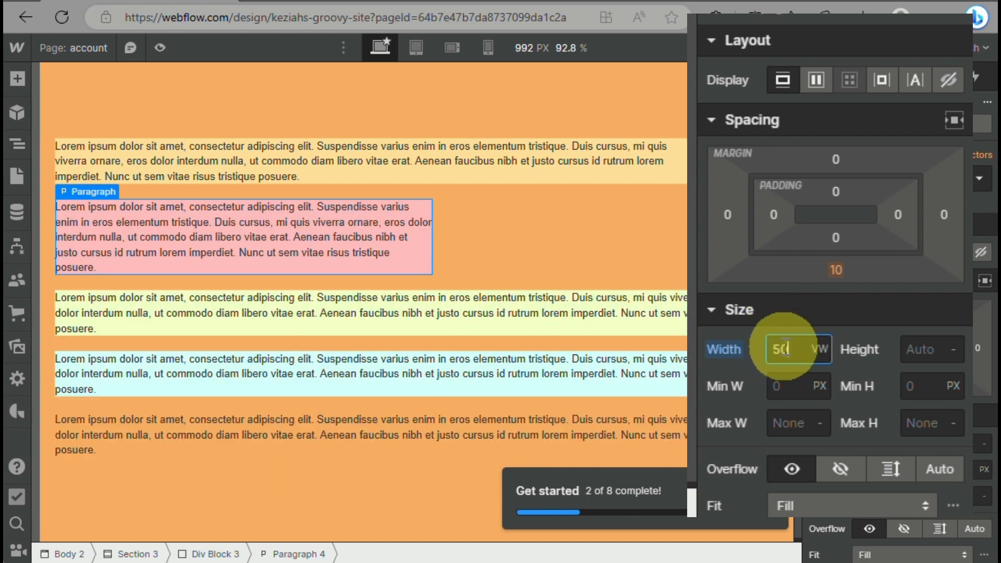
text(75)
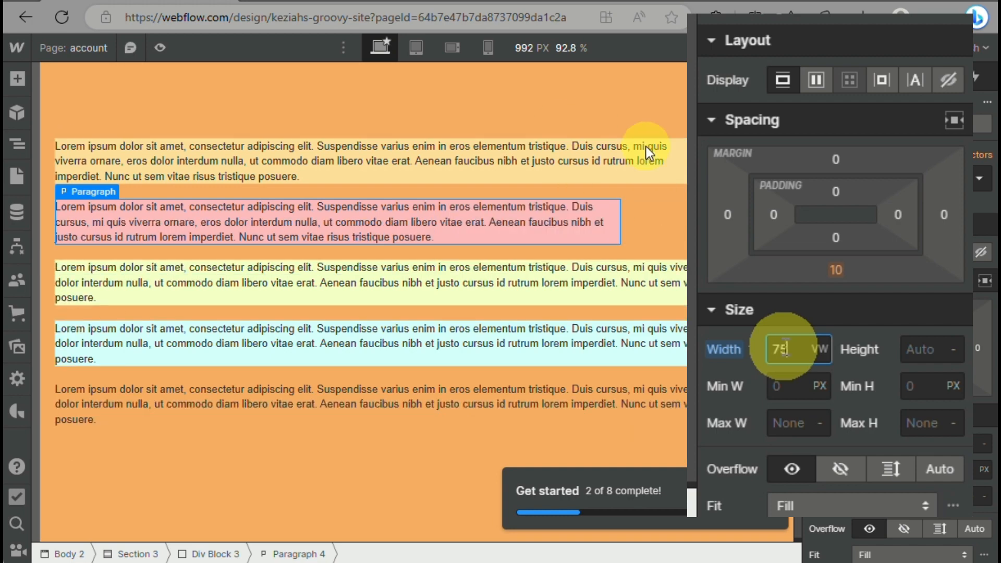
Check the pink paragraph at the mobile portrait breakpoint with the canvas widened to 479 px, and return to the desktop breakpoint
click(488, 48)
drag(554, 306, 626, 302)
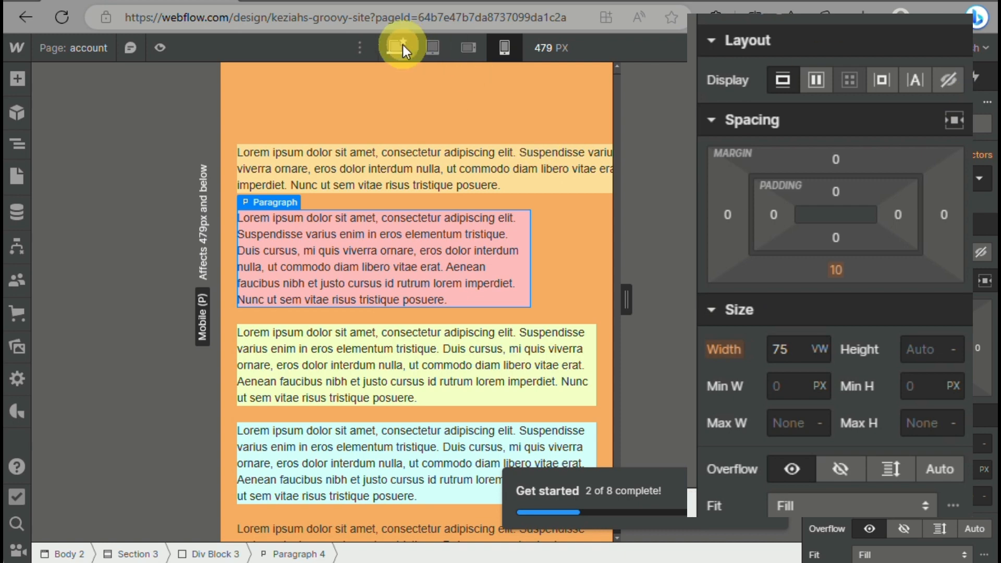
click(402, 45)
Set the pink paragraph's desktop width to 100 VW and check it at the mobile portrait breakpoint
drag(787, 353, 688, 332)
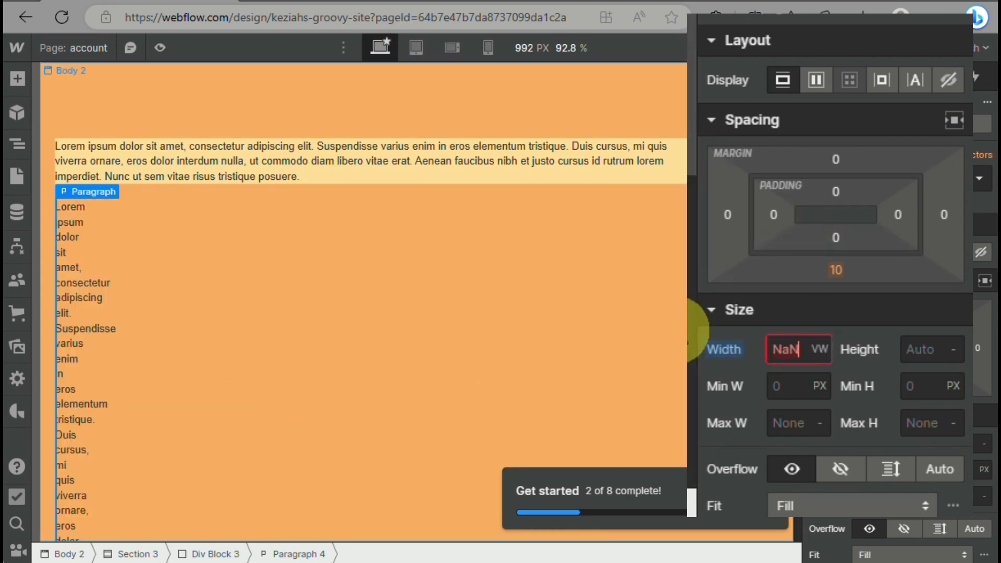
text(100)
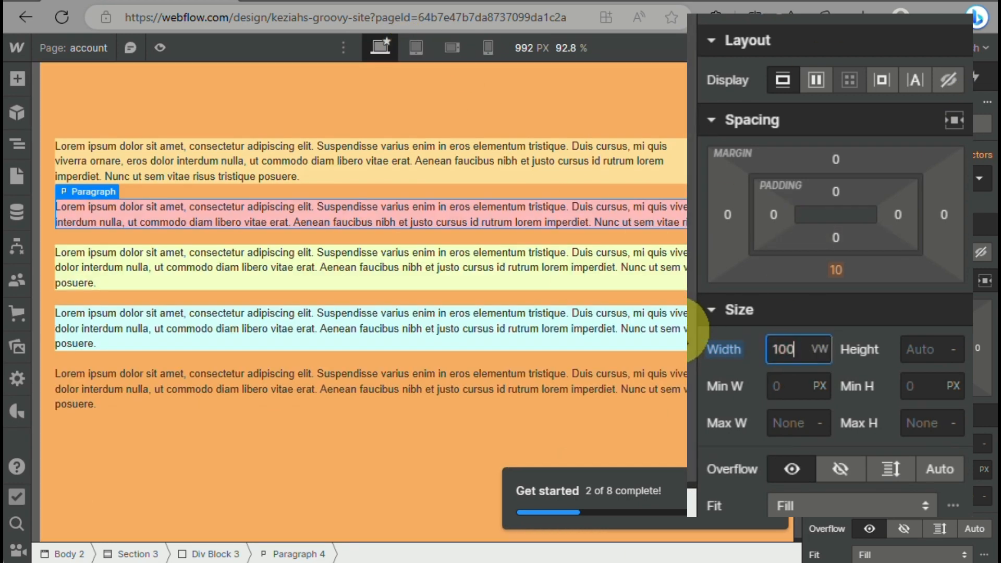
click(487, 45)
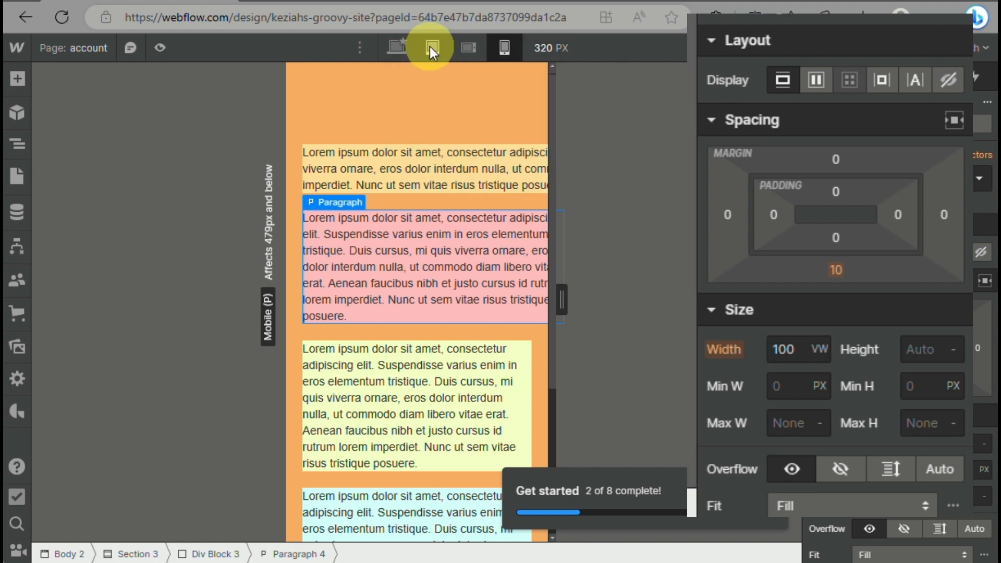
Set the pink paragraph's width to 90 VW at the tablet breakpoint
click(431, 47)
double_click(785, 350)
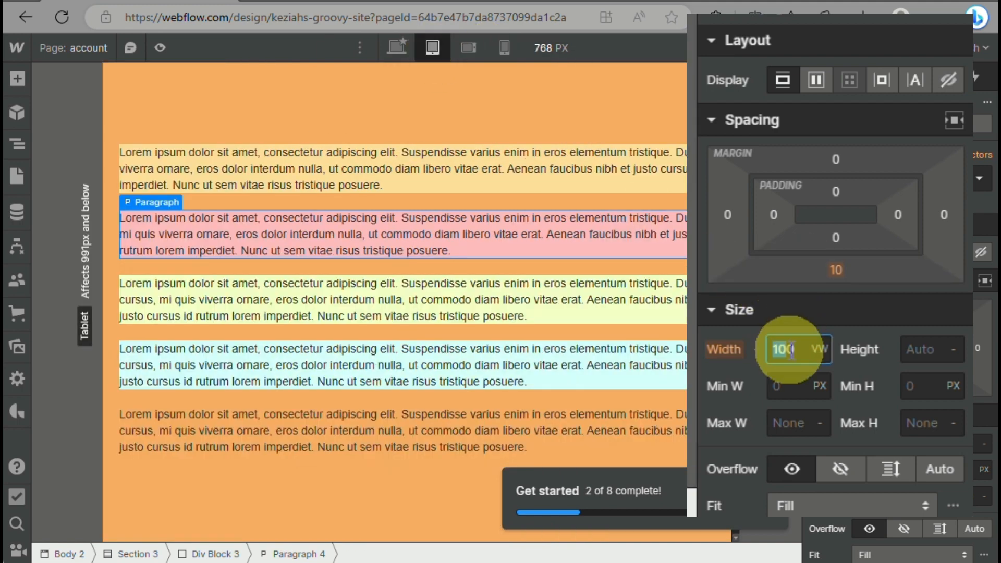
text(85)
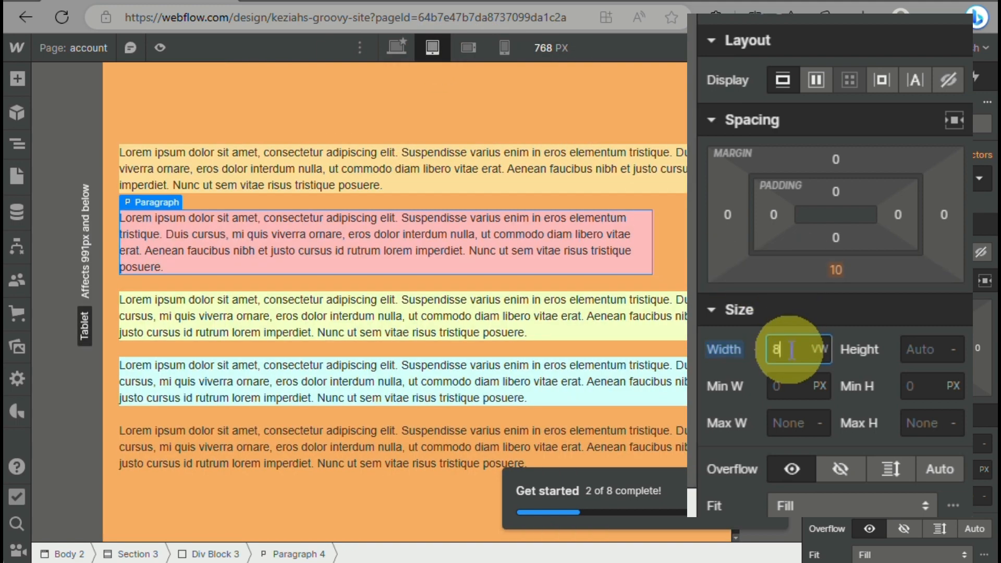
key(BackSpace)
text(90)
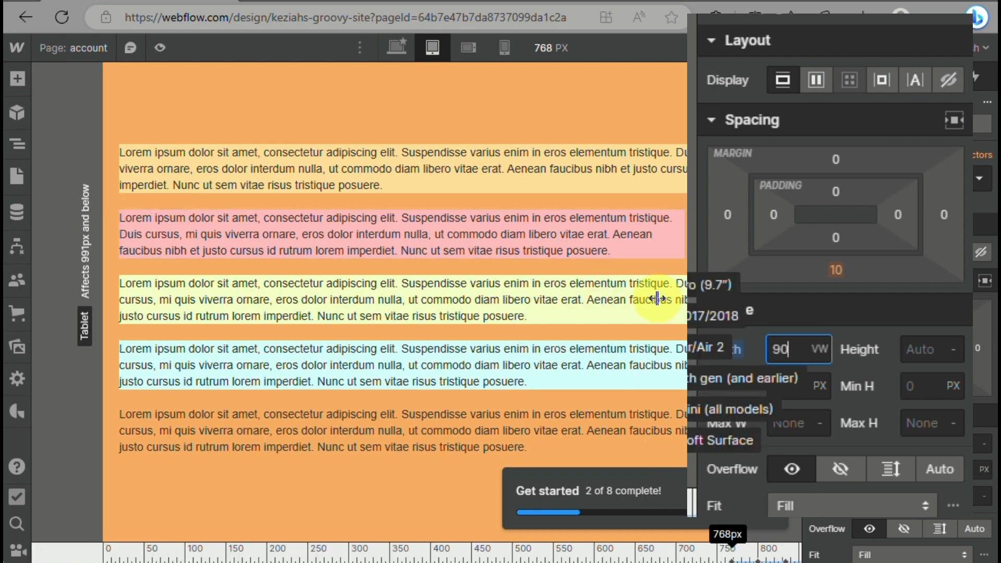
Check the pink paragraph at the tablet breakpoint up to 880 px and at the mobile portrait breakpoint up to 479 px
drag(658, 299, 778, 324)
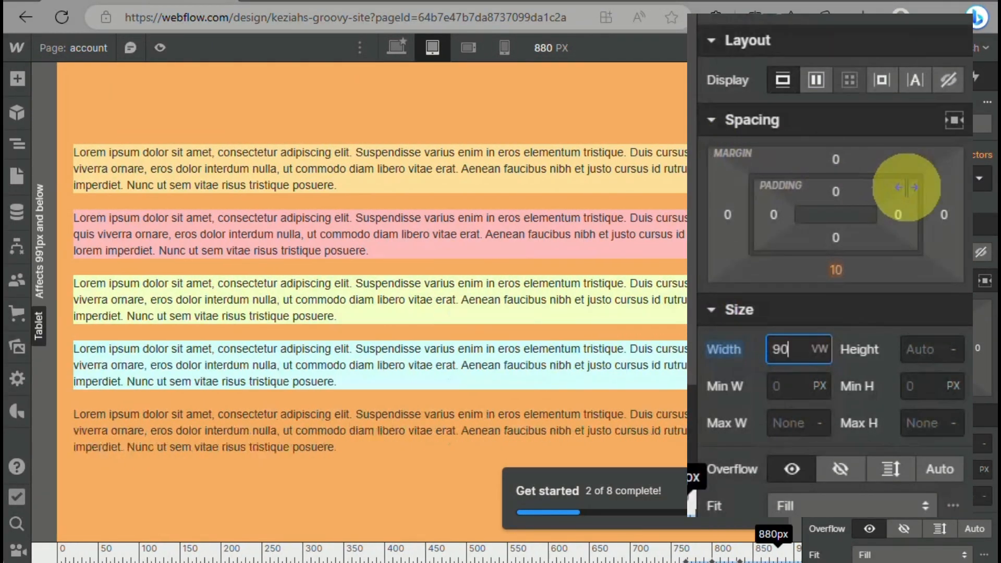
drag(908, 187, 608, 335)
click(506, 47)
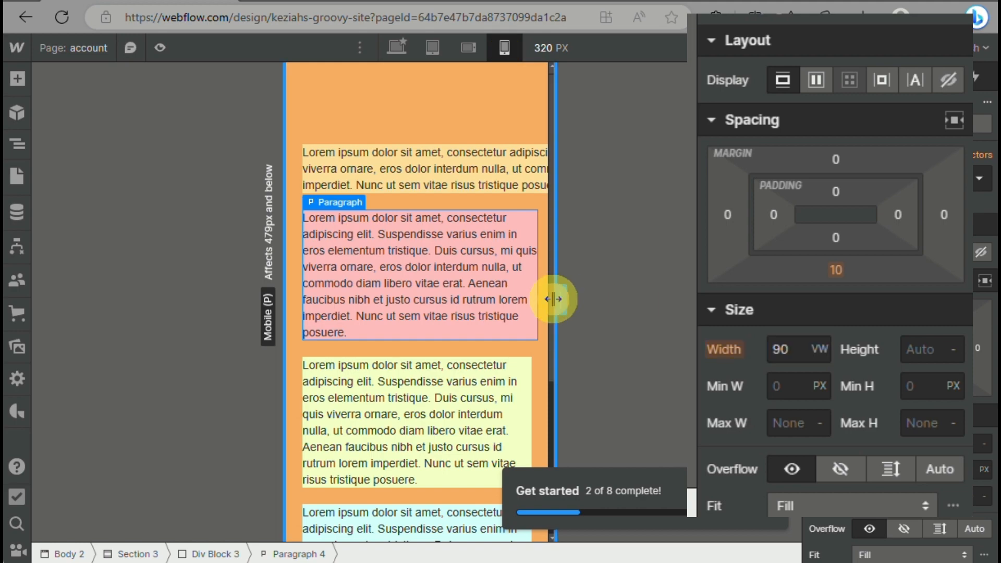
drag(554, 299, 626, 300)
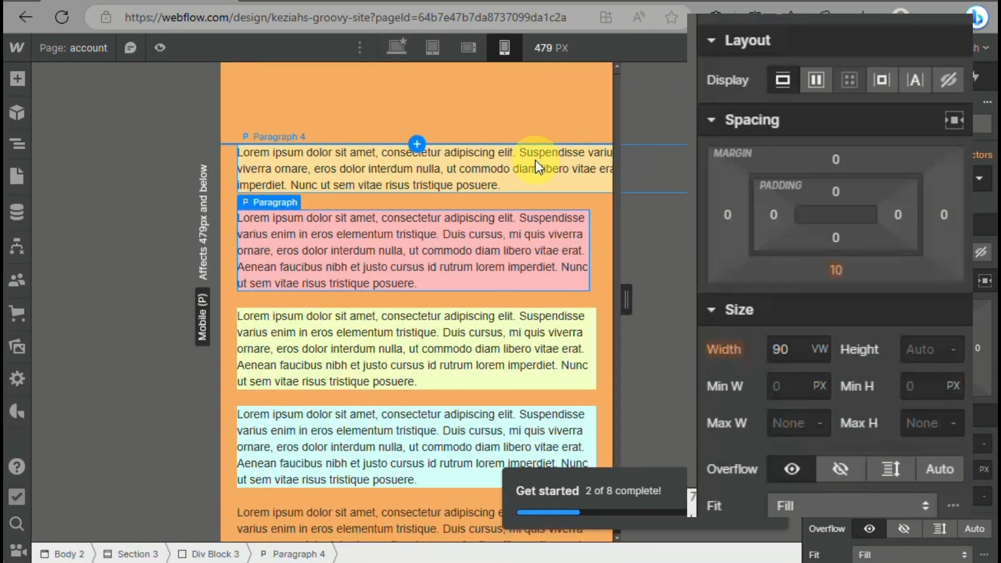
click(517, 236)
mouse_move(625, 301)
mouse_down()
mouse_move(554, 301)
mouse_move(626, 300)
mouse_up()
Return to the desktop breakpoint and set the pink paragraph's width to 85 VW
click(409, 49)
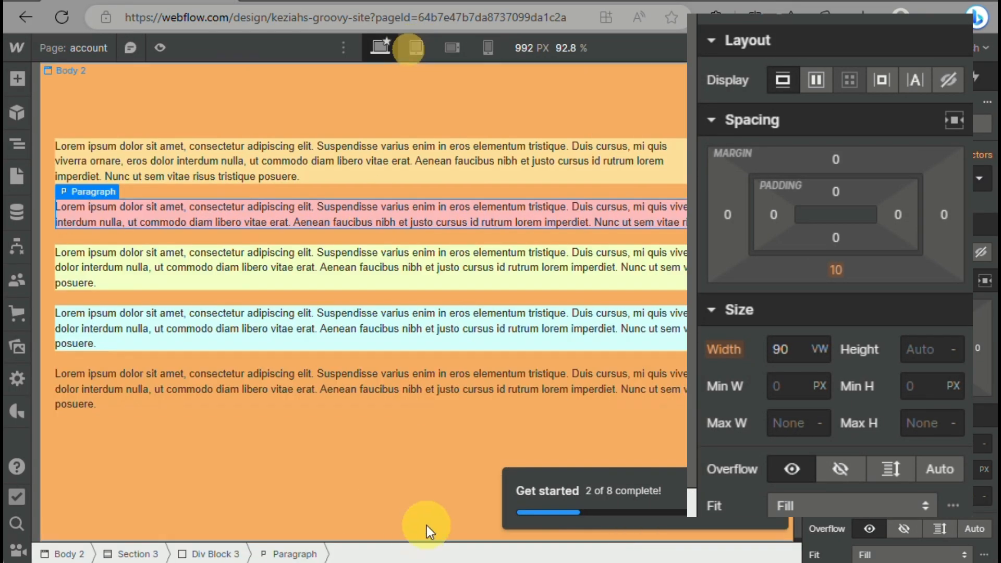
click(787, 350)
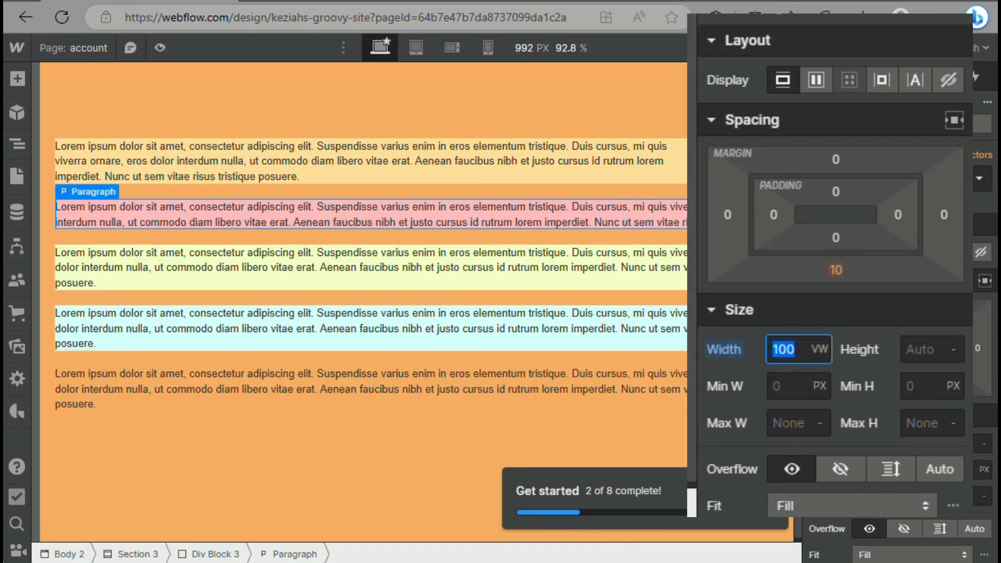
text(85)
Set the light green paragraph's width to 50 REM at the desktop breakpoint
click(540, 280)
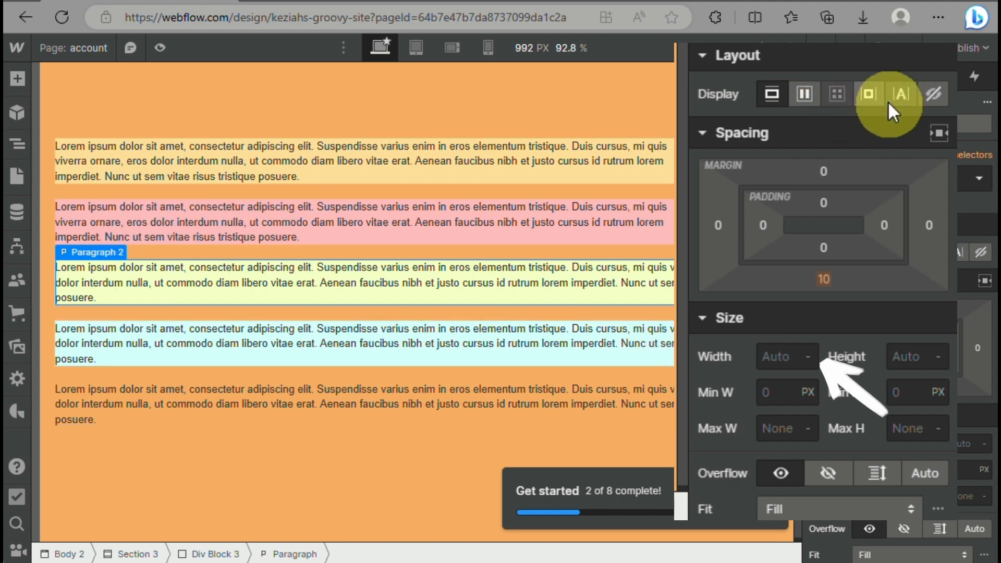
click(806, 357)
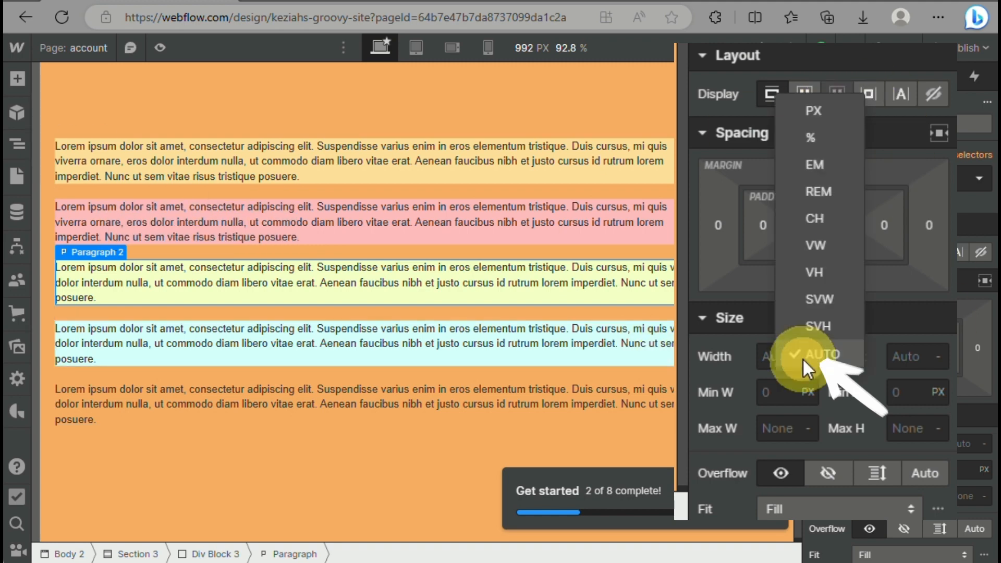
click(831, 193)
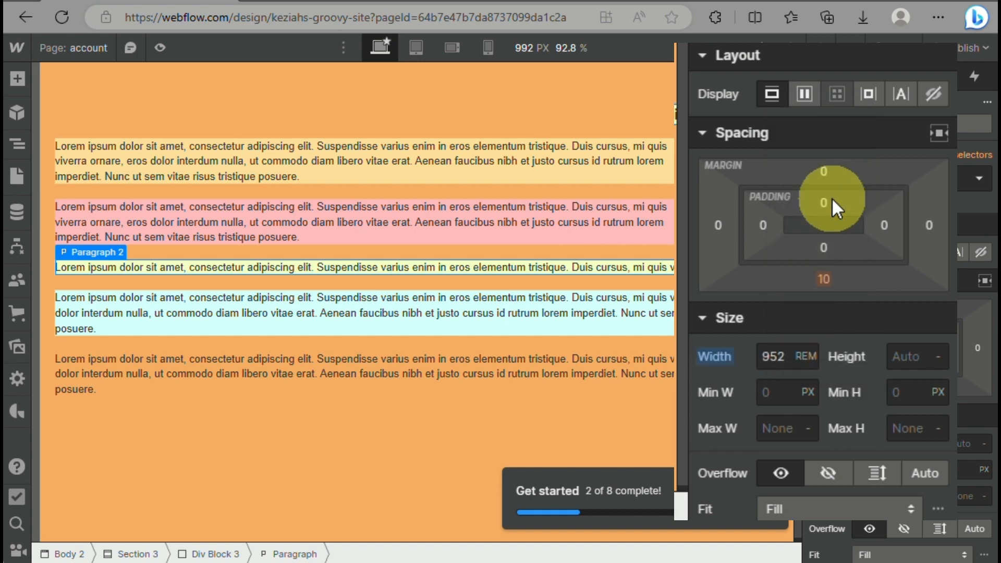
click(783, 356)
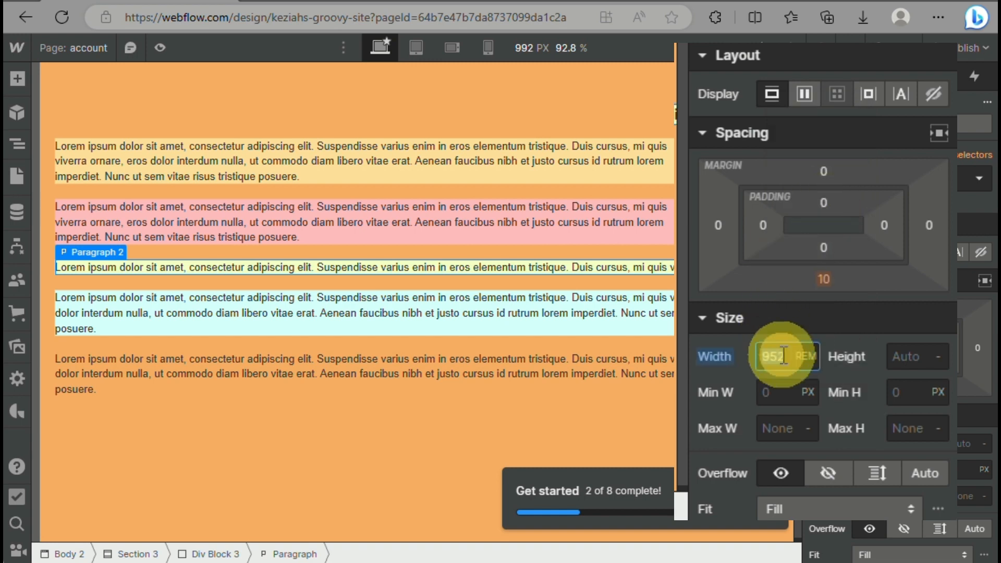
text(50)
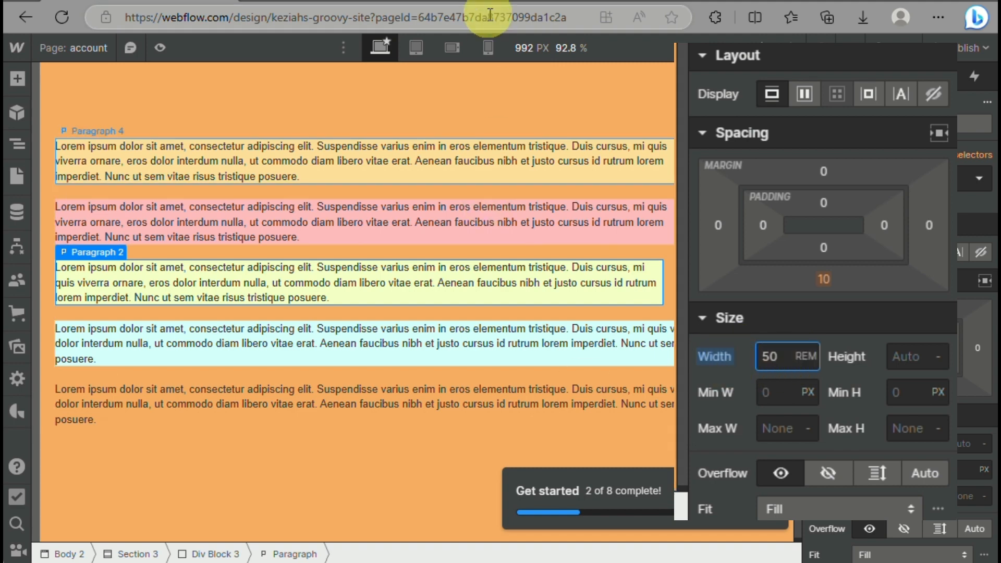
Check the light green paragraph at the tablet, mobile landscape (767 px) and mobile portrait (479 px) canvas widths, and return to the desktop breakpoint
click(413, 49)
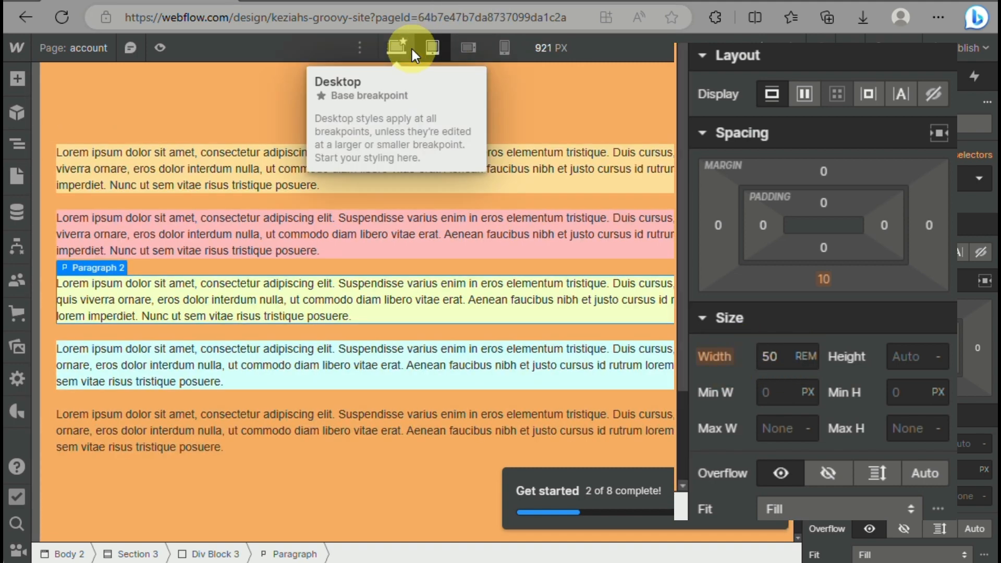
click(469, 48)
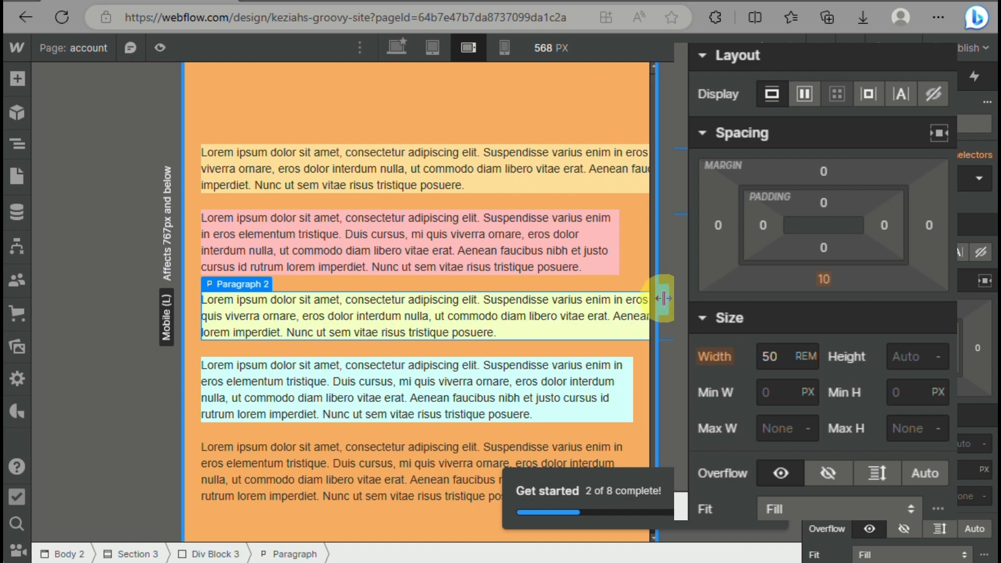
drag(664, 298, 550, 353)
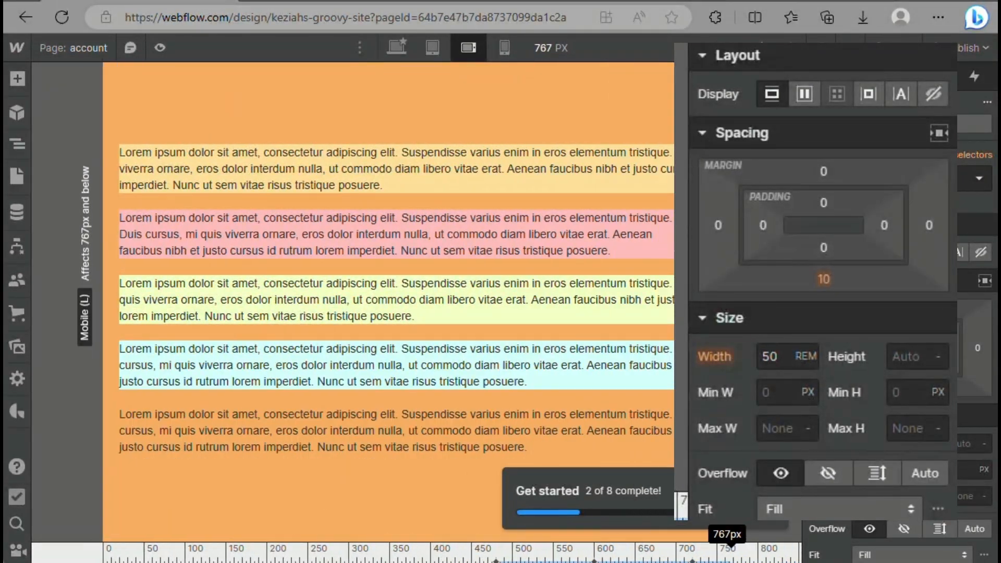
click(506, 46)
drag(627, 300, 659, 277)
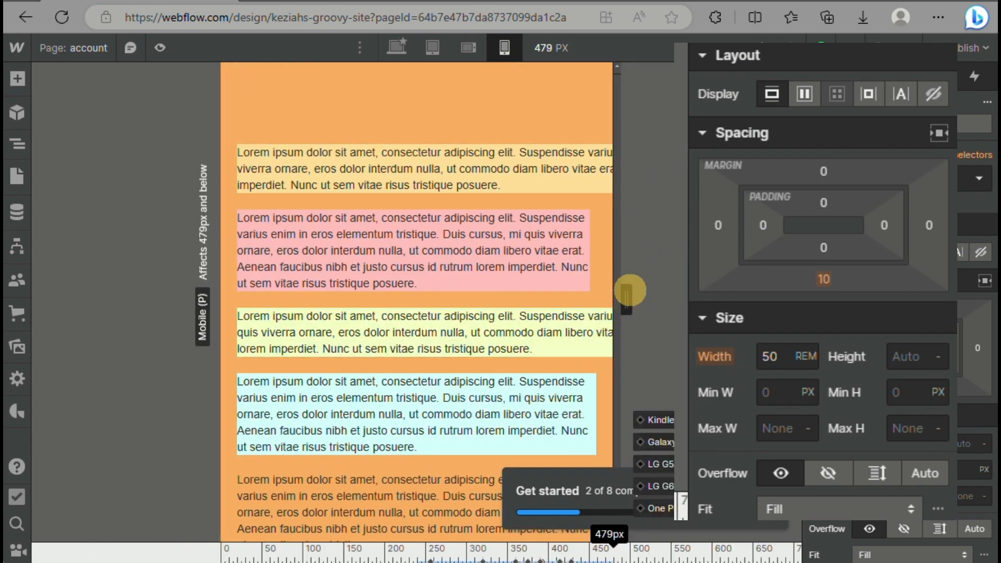
click(396, 45)
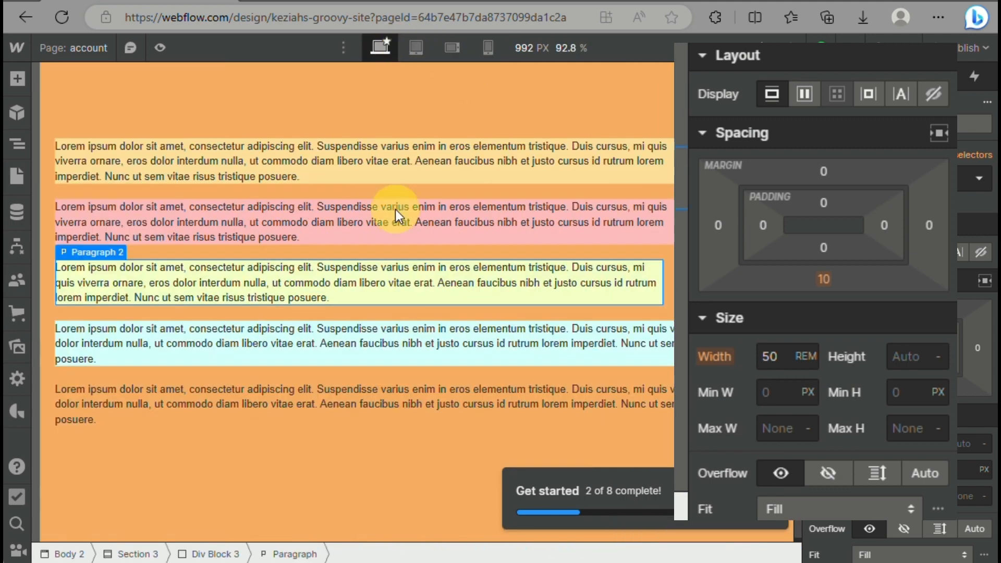
Set the light blue paragraph's width to 75% at the desktop breakpoint
click(467, 359)
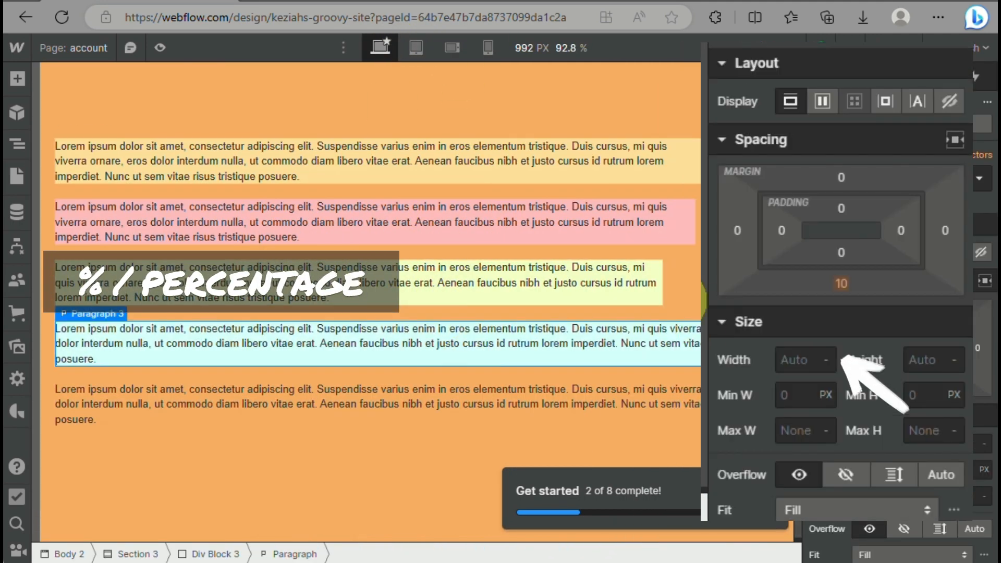
click(827, 361)
click(829, 141)
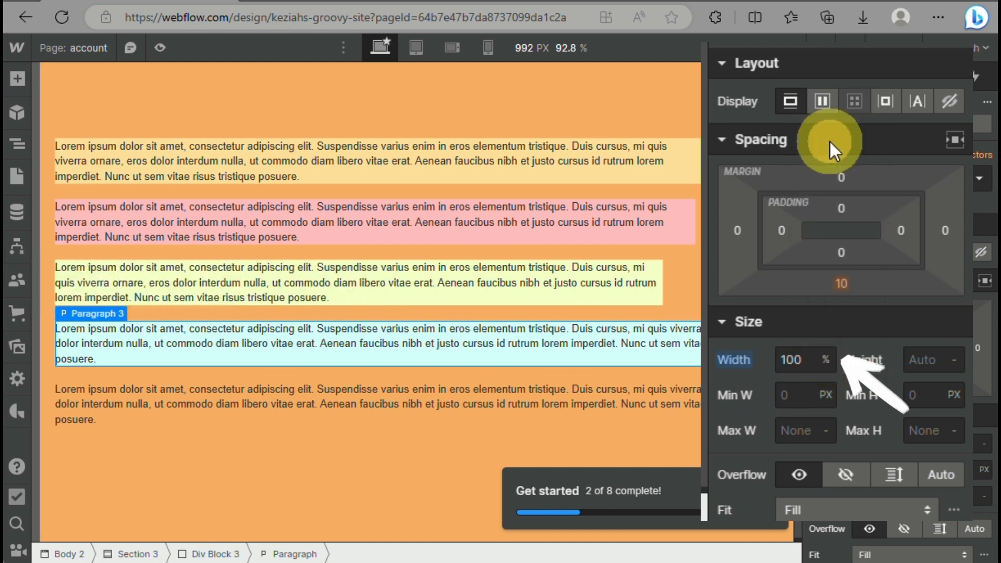
click(793, 360)
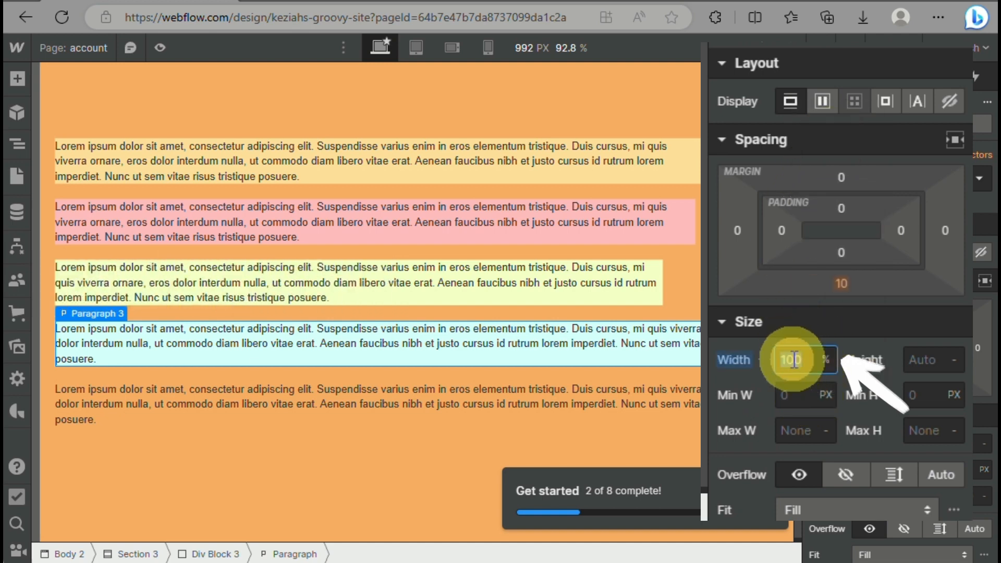
text(75)
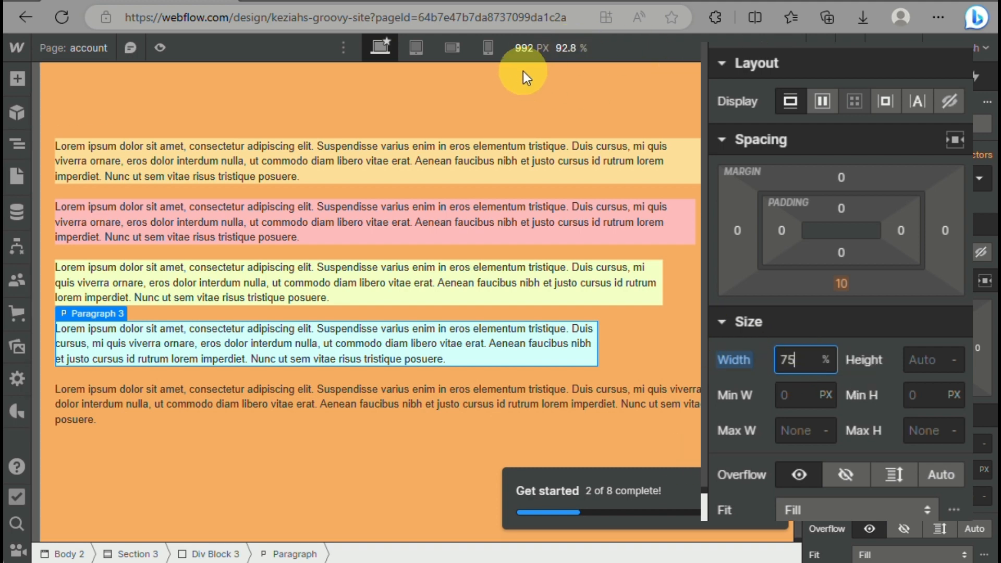
Check the light blue paragraph at the mobile portrait breakpoint up to 479 px and compare it with the pink paragraph
click(478, 52)
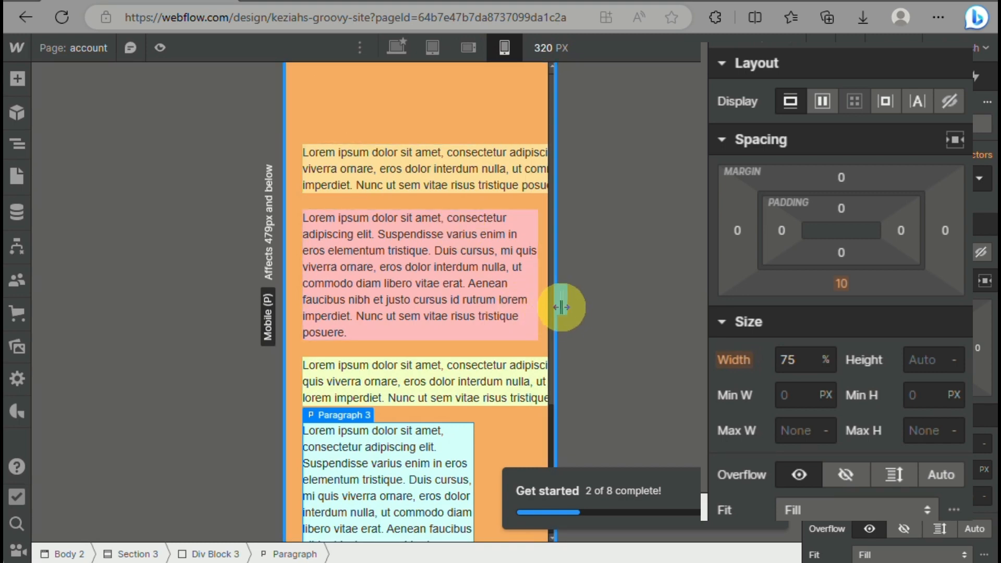
drag(562, 308, 690, 276)
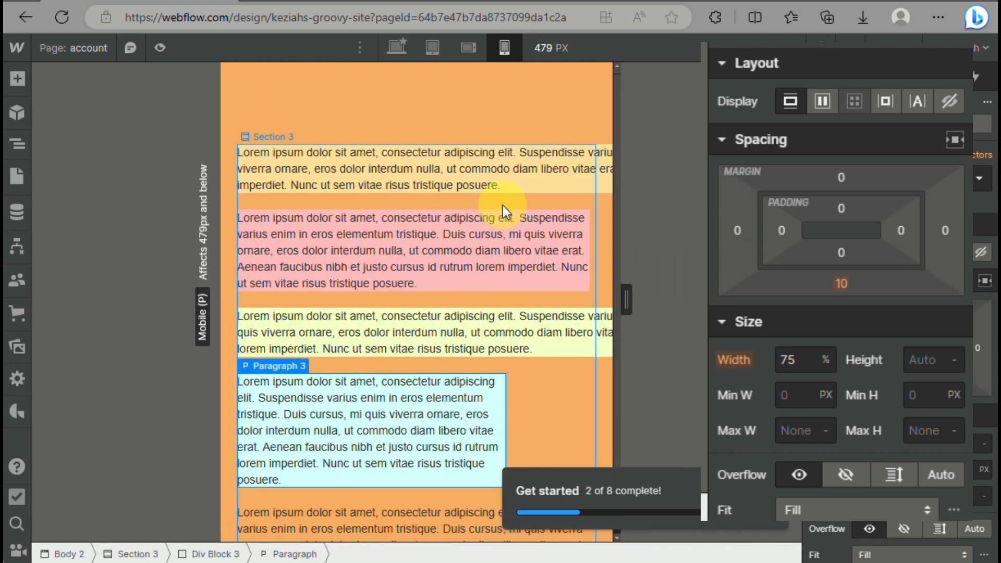
click(502, 236)
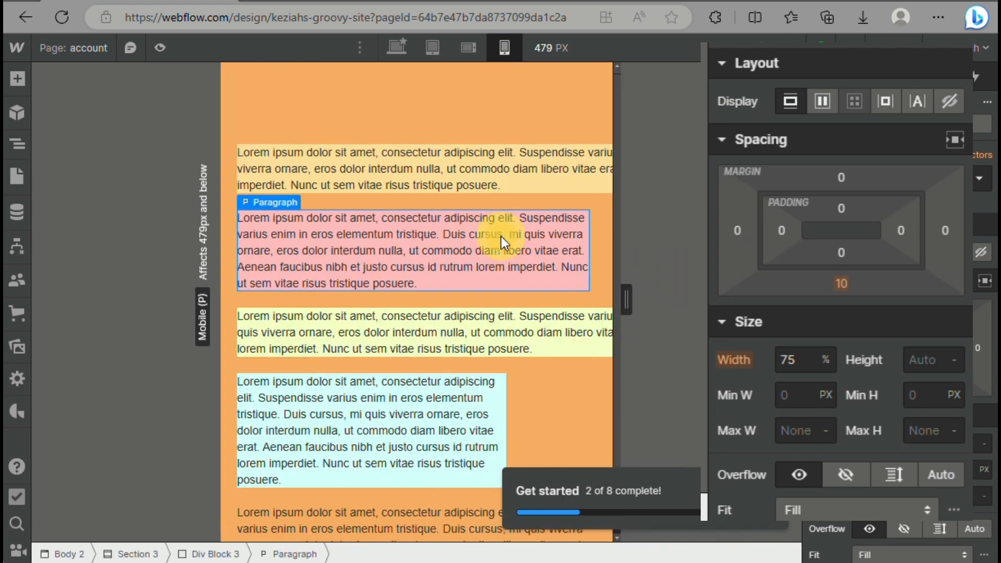
click(359, 462)
drag(626, 299, 672, 365)
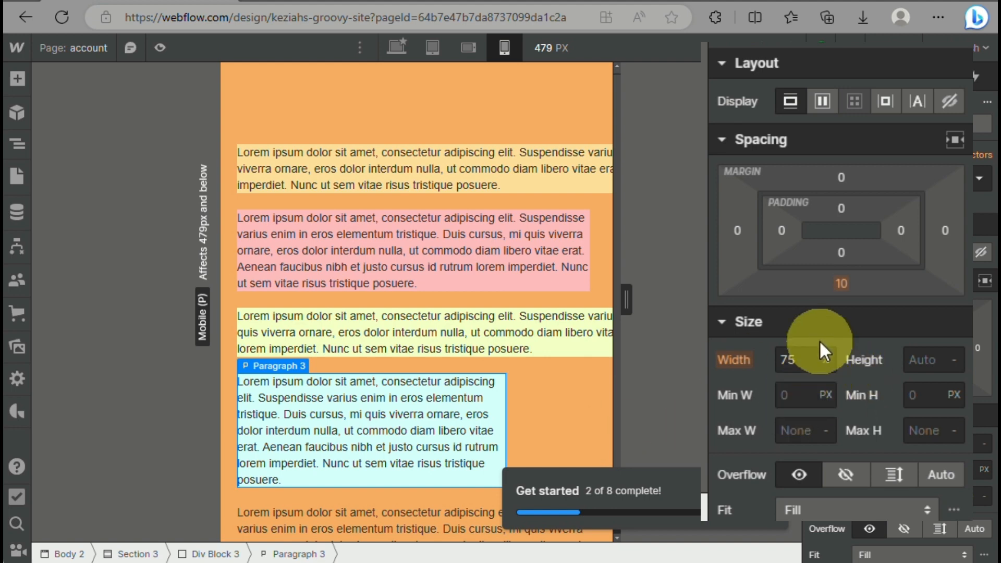
Set the light blue paragraph's width to 85% at the mobile portrait breakpoint and check it while resizing the canvas
click(804, 357)
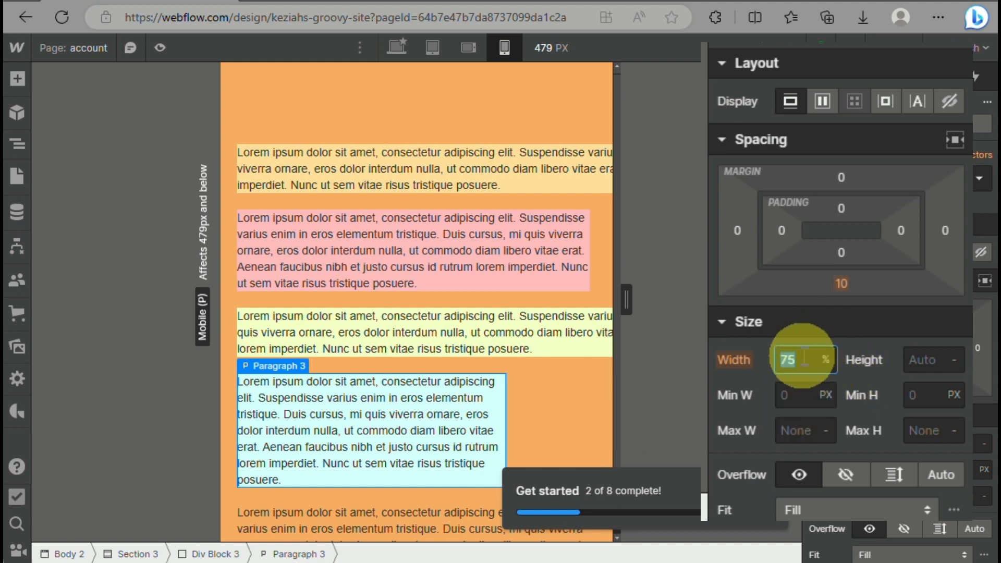
text(85)
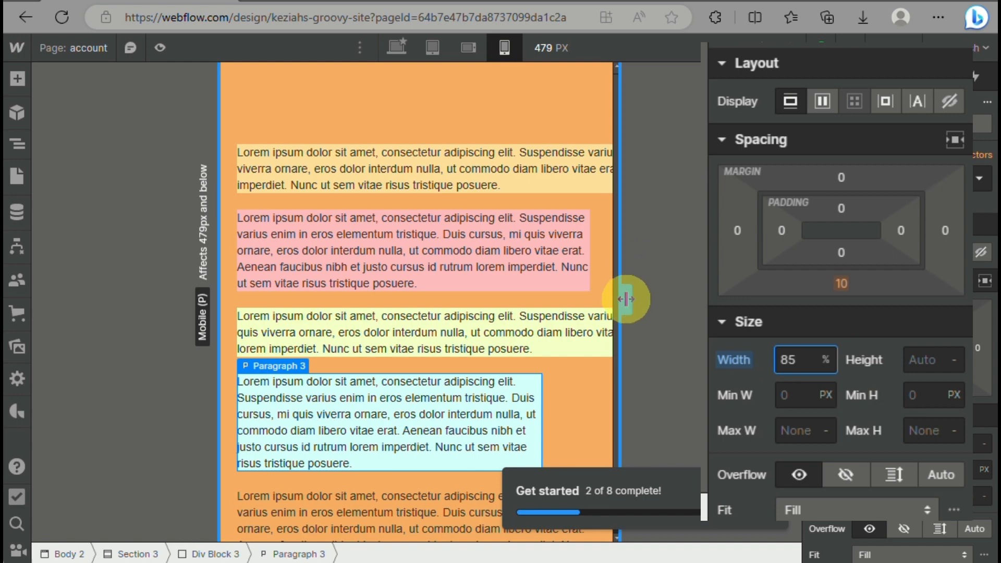
drag(628, 298, 621, 360)
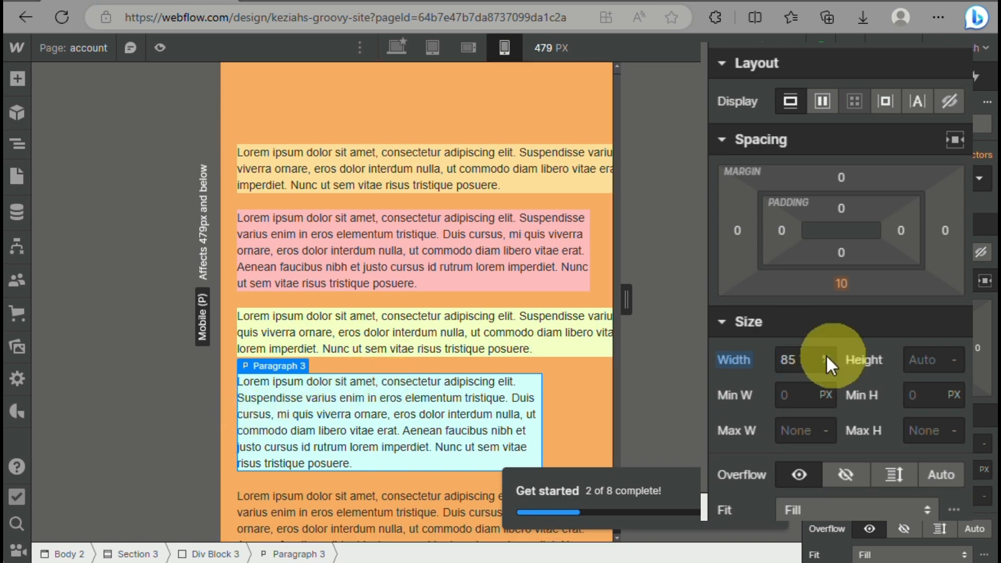
Set the light blue paragraph's mobile portrait width to 100% and check how it adapts to different canvas widths
click(800, 359)
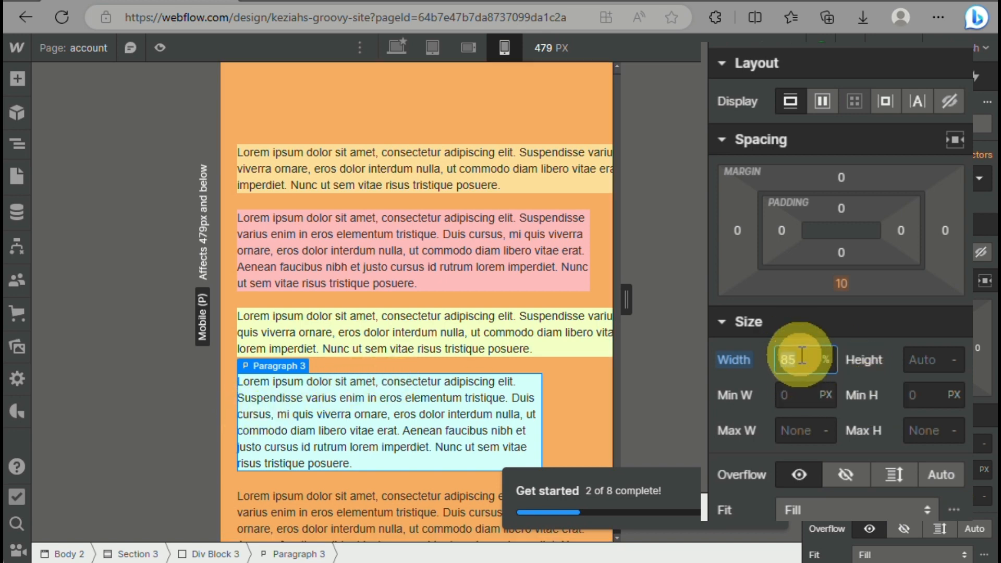
text(100)
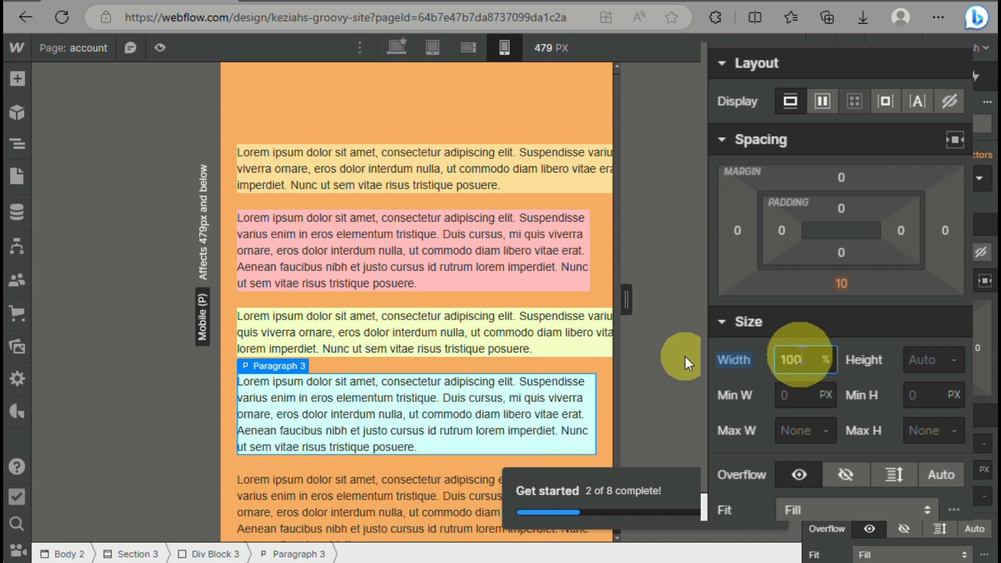
mouse_move(625, 308)
mouse_down()
mouse_move(501, 315)
mouse_move(711, 176)
mouse_move(536, 236)
mouse_move(436, 246)
mouse_move(634, 240)
mouse_move(617, 449)
mouse_move(368, 362)
mouse_move(511, 438)
mouse_move(665, 443)
mouse_move(687, 368)
mouse_up()
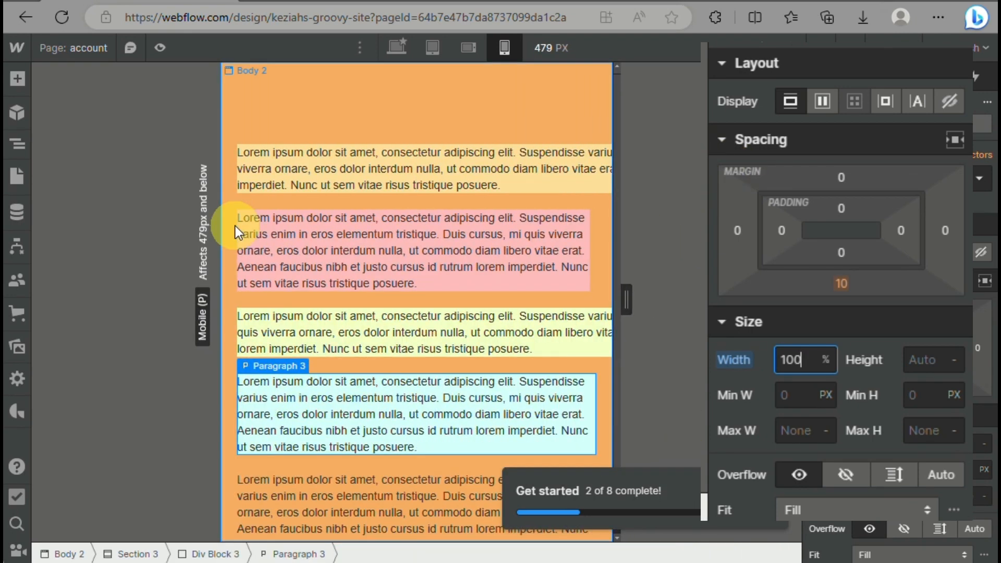
Return to the desktop breakpoint and compare the width units of the light blue and light green paragraphs
click(397, 50)
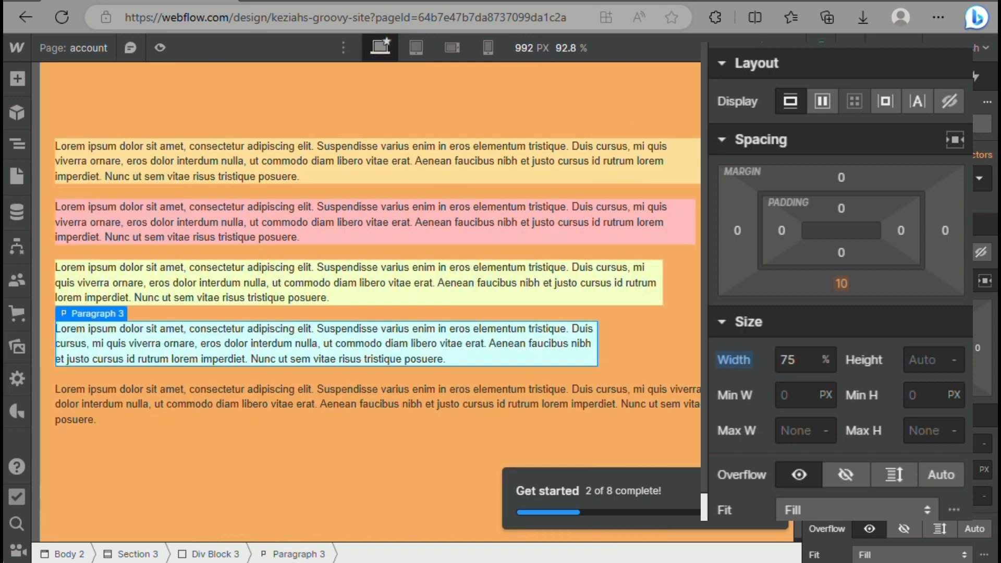
drag(546, 397, 545, 396)
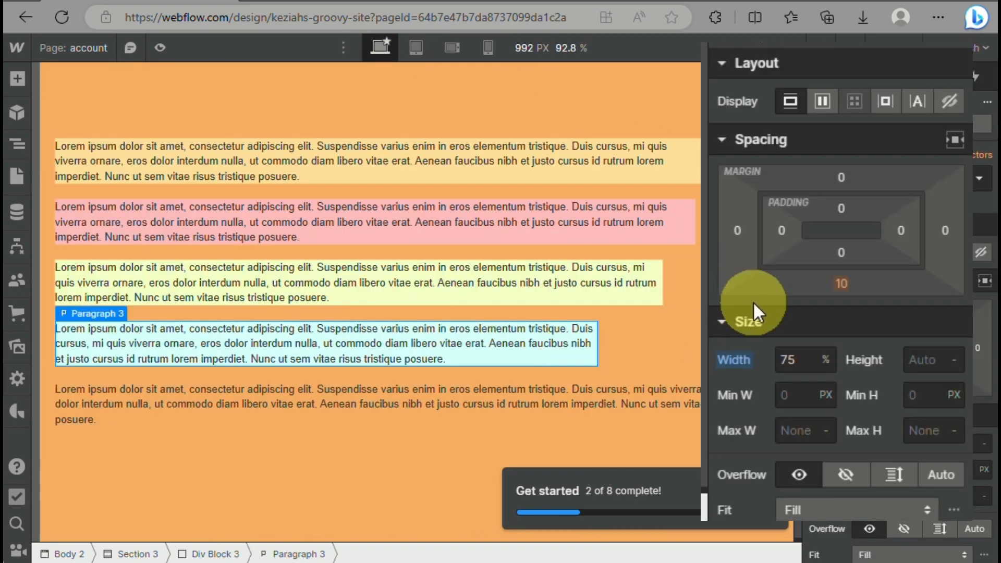
click(815, 360)
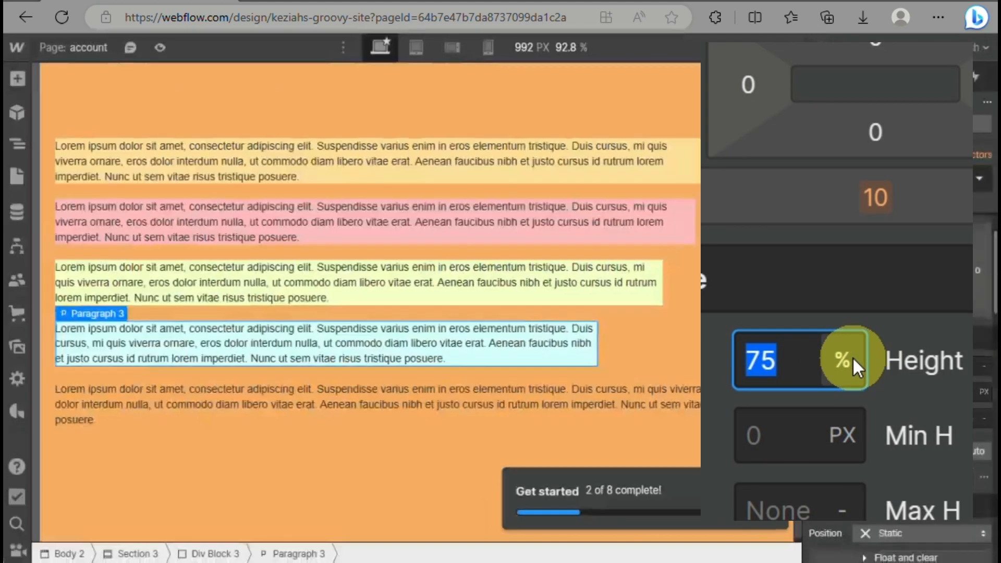
drag(575, 278, 571, 280)
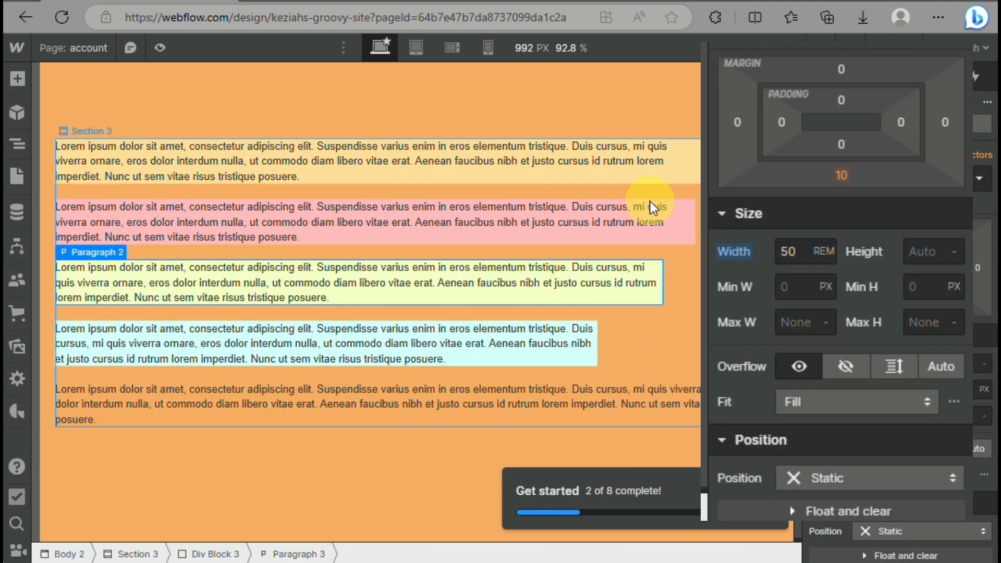
click(345, 530)
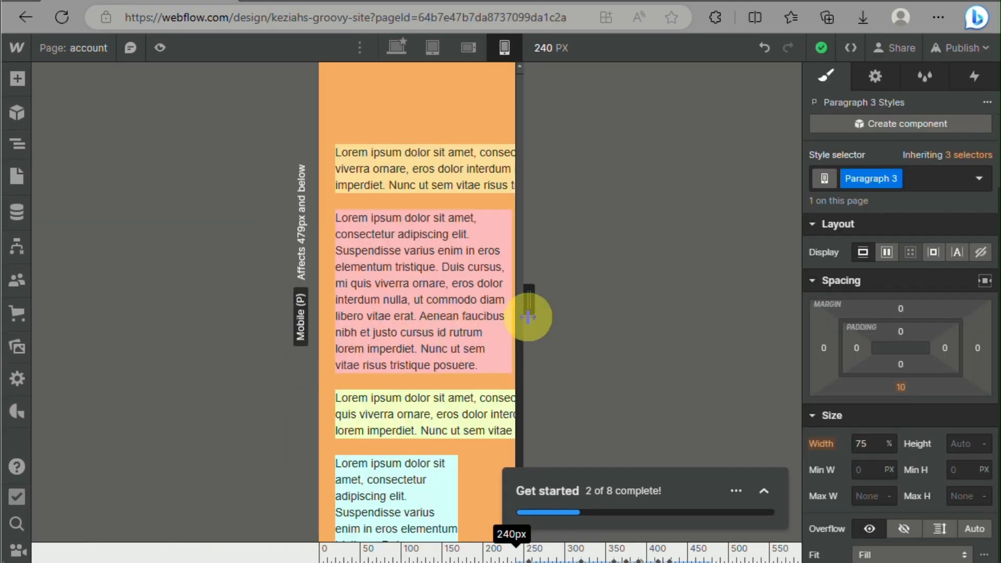
Set the light blue paragraph's width to 85% on the account page's mobile portrait breakpoint and test it by resizing the canvas
drag(527, 313, 746, 349)
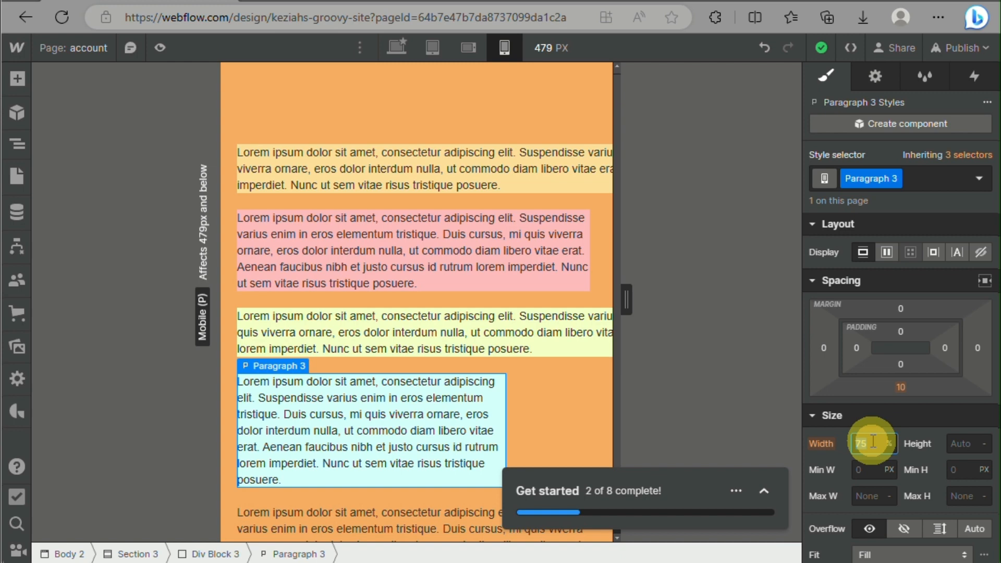
key(Return)
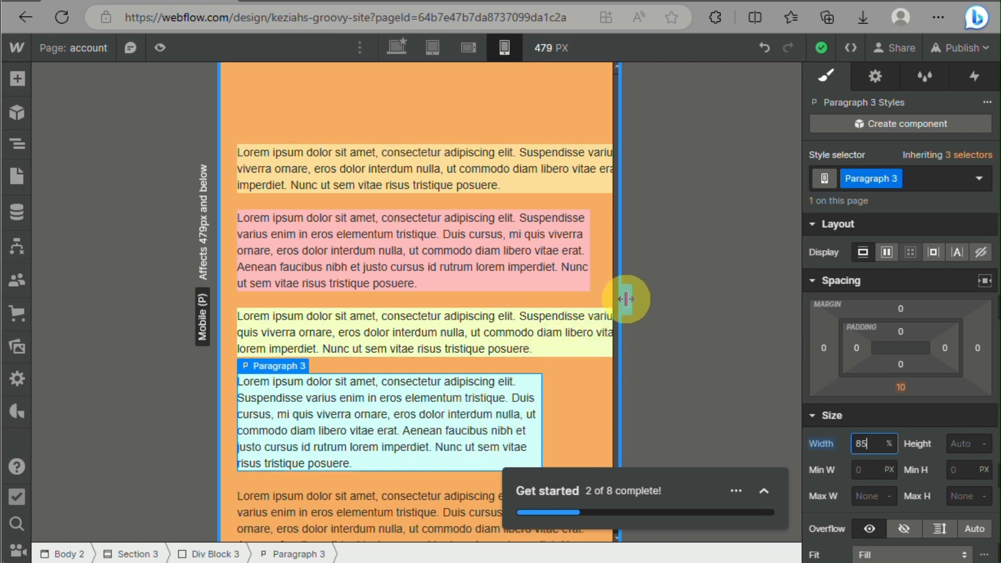
drag(627, 296, 746, 353)
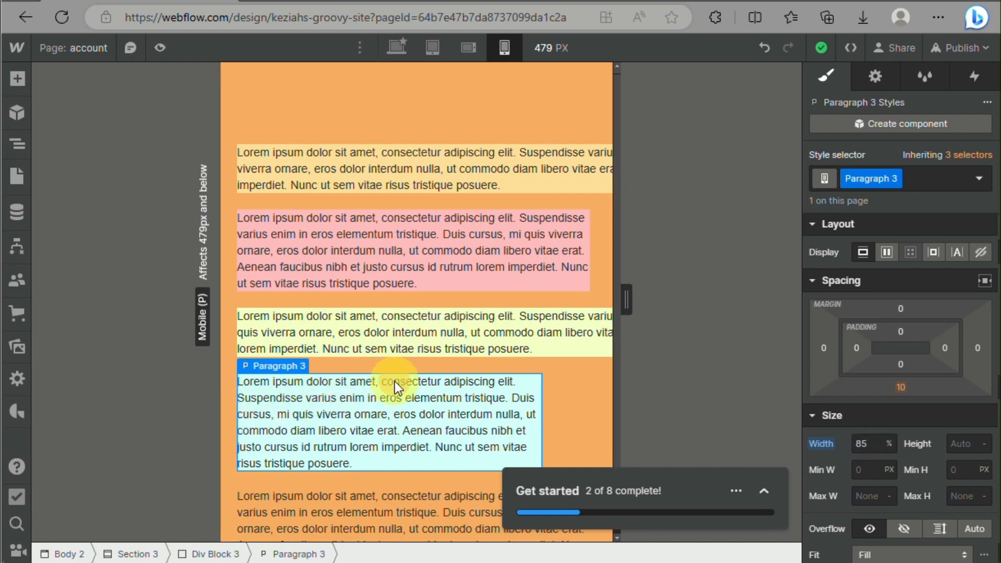
Set the light blue paragraph's width to 100% at the mobile portrait breakpoint and test it across canvas widths
click(871, 442)
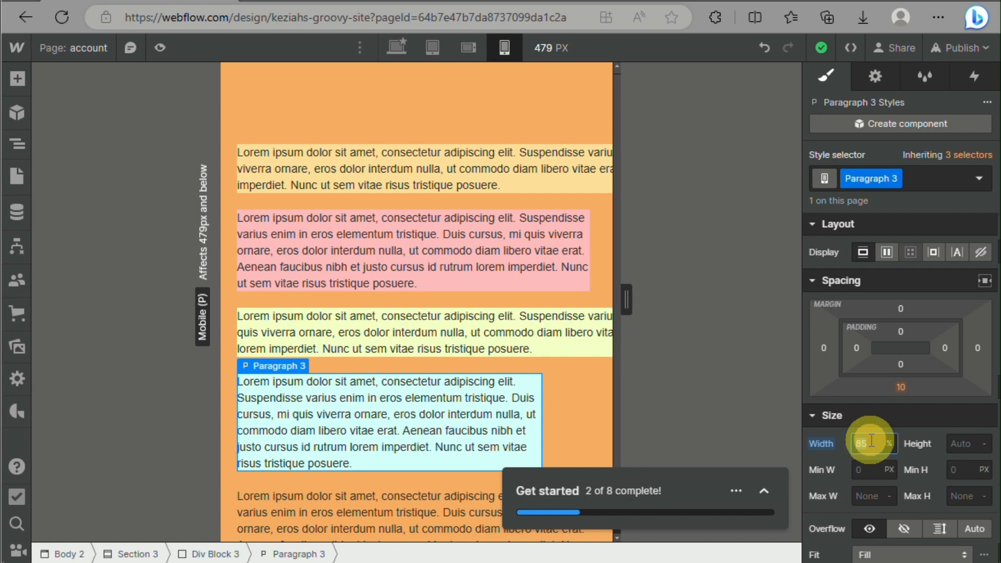
key(Return)
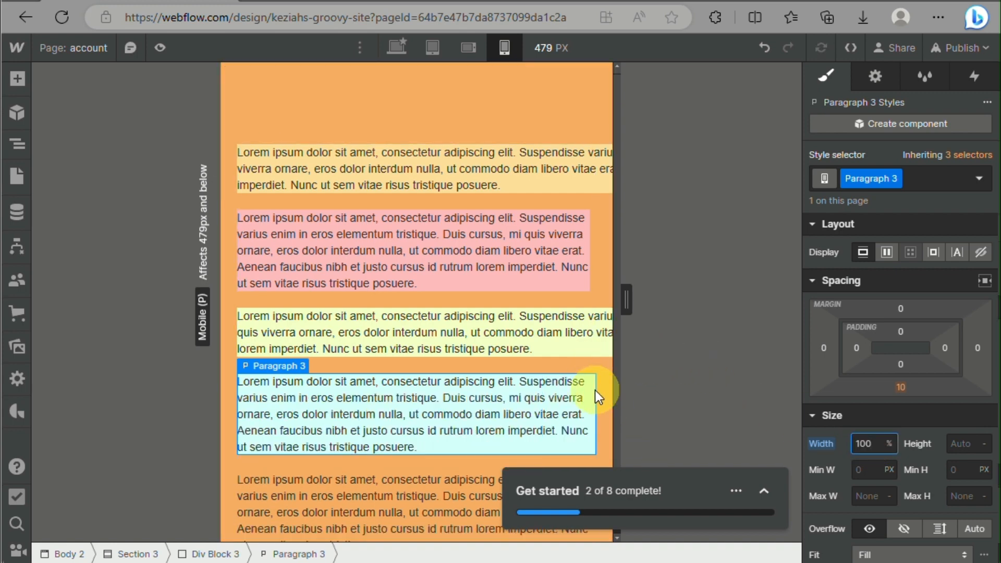
drag(628, 305, 809, 306)
drag(514, 233, 683, 464)
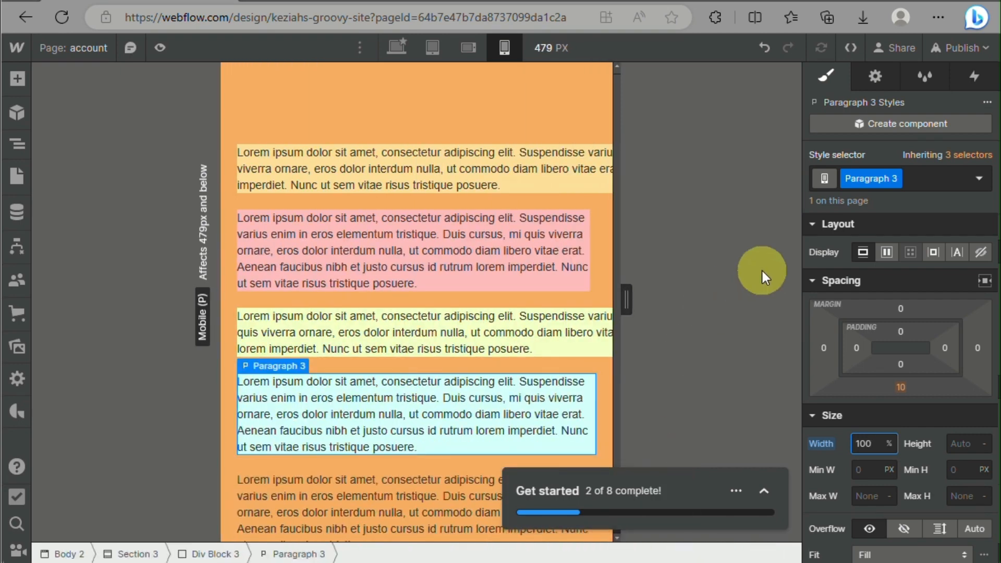
Inspect the light blue and light green paragraphs' width settings at the desktop breakpoint, undoing the accidental layout change between them
click(397, 49)
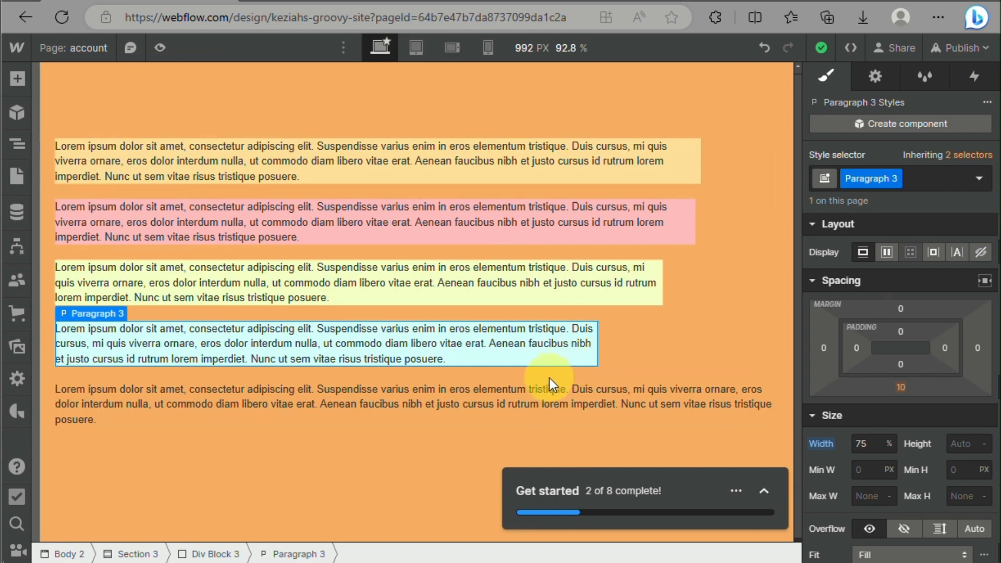
click(546, 395)
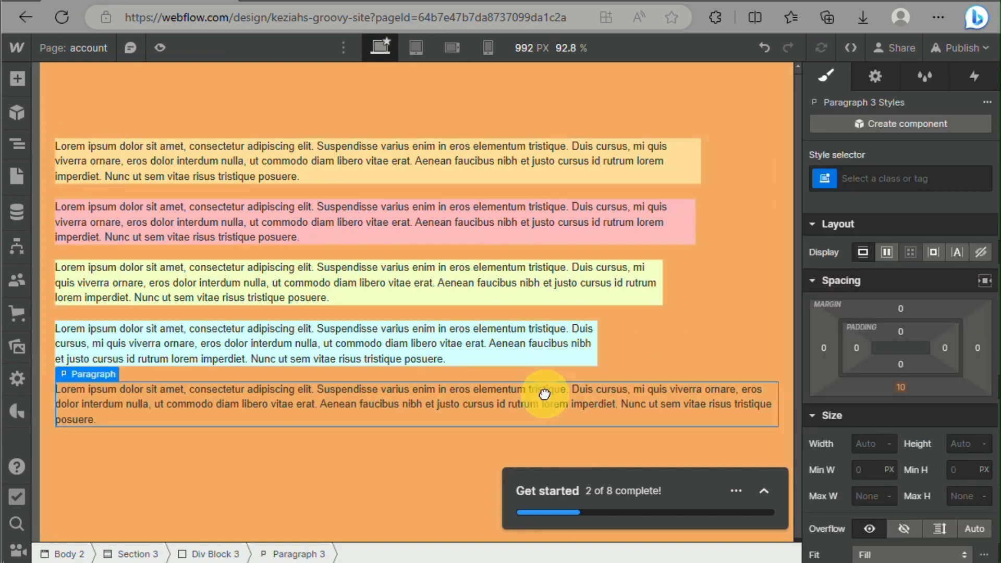
click(564, 353)
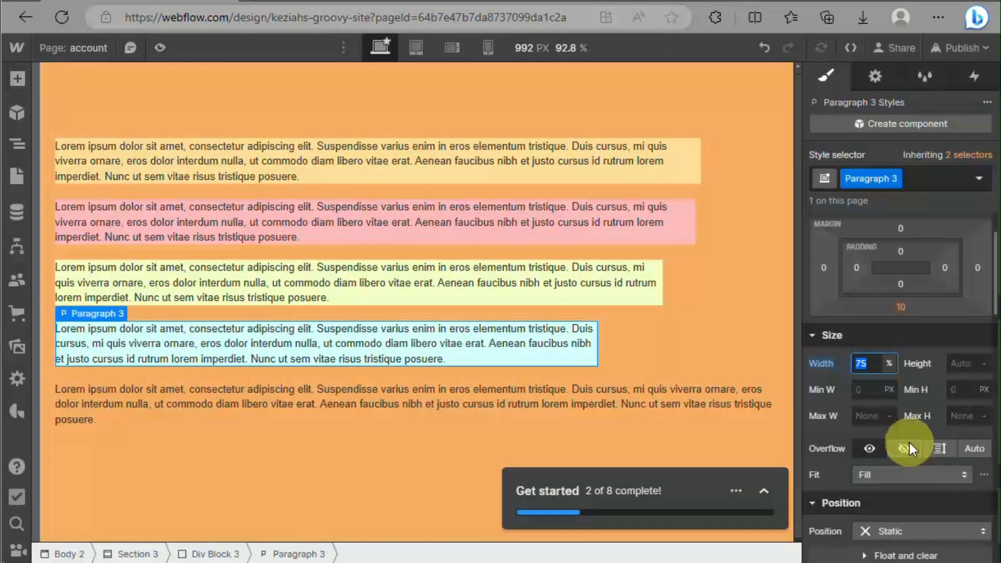
drag(571, 278, 570, 278)
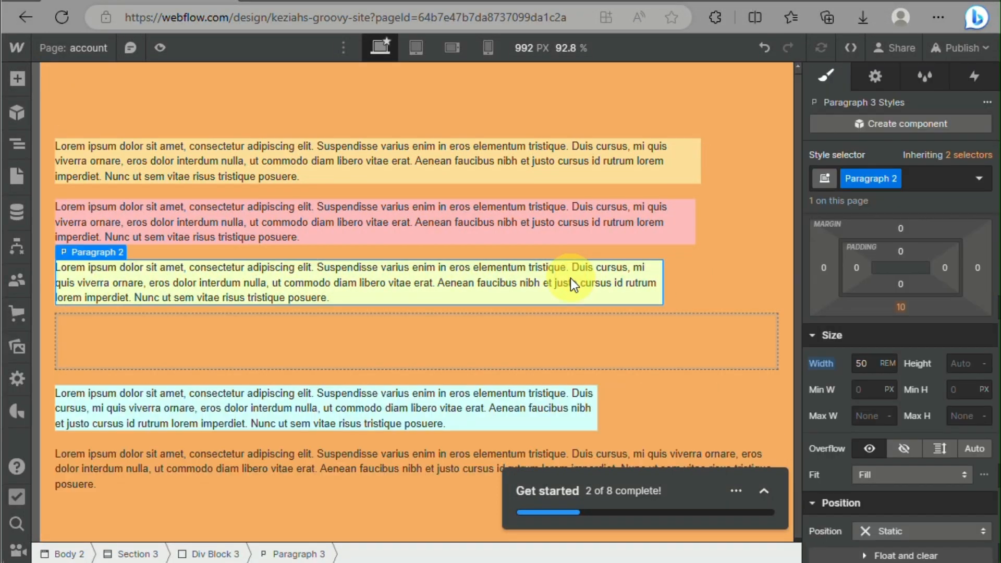
key(ctrl+z)
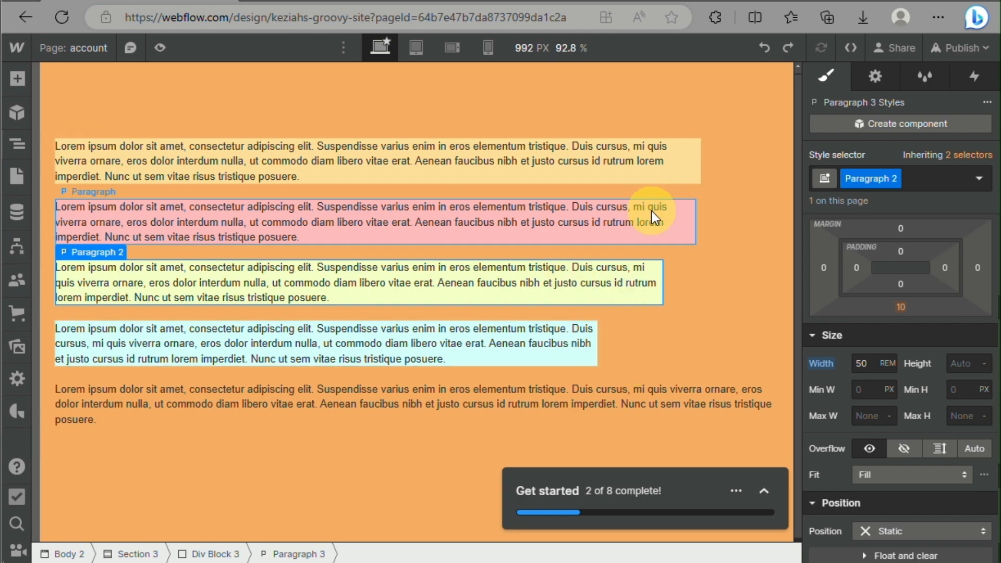
click(345, 530)
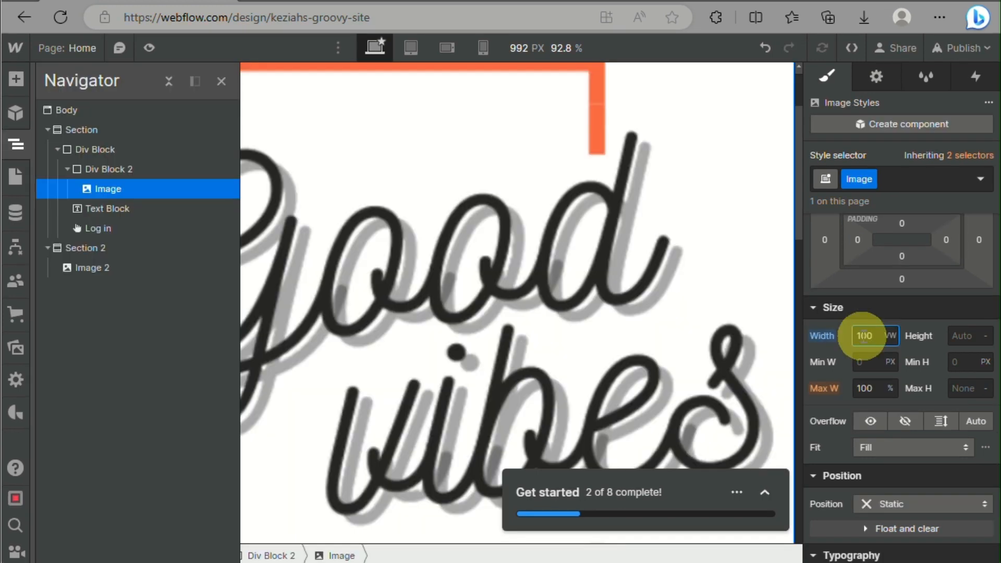
Show the Home page's element hierarchy, collapse Section with its Div Block, and select Section 2
key(z)
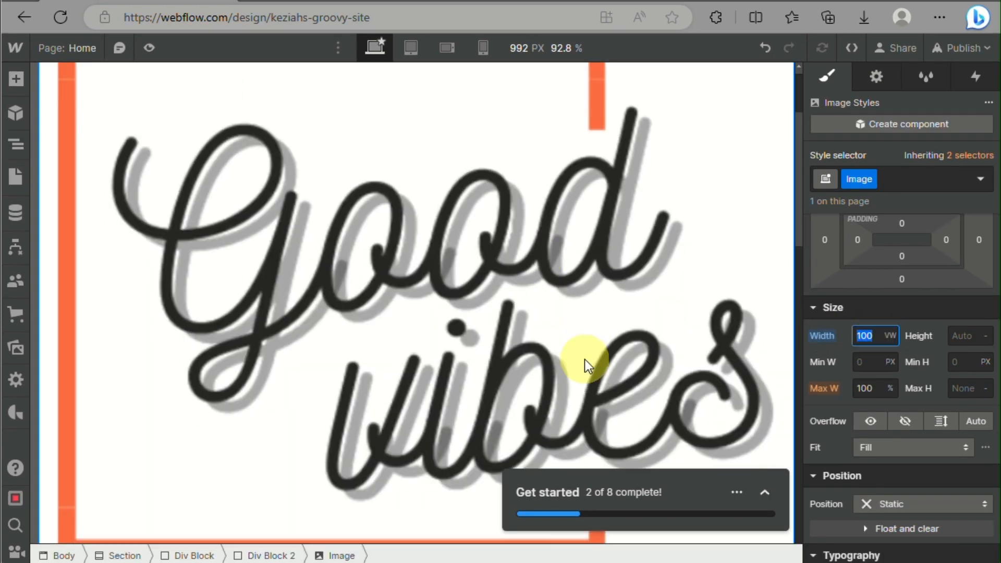
scroll(587, 365, down, 5)
scroll(586, 365, up, 5)
click(15, 142)
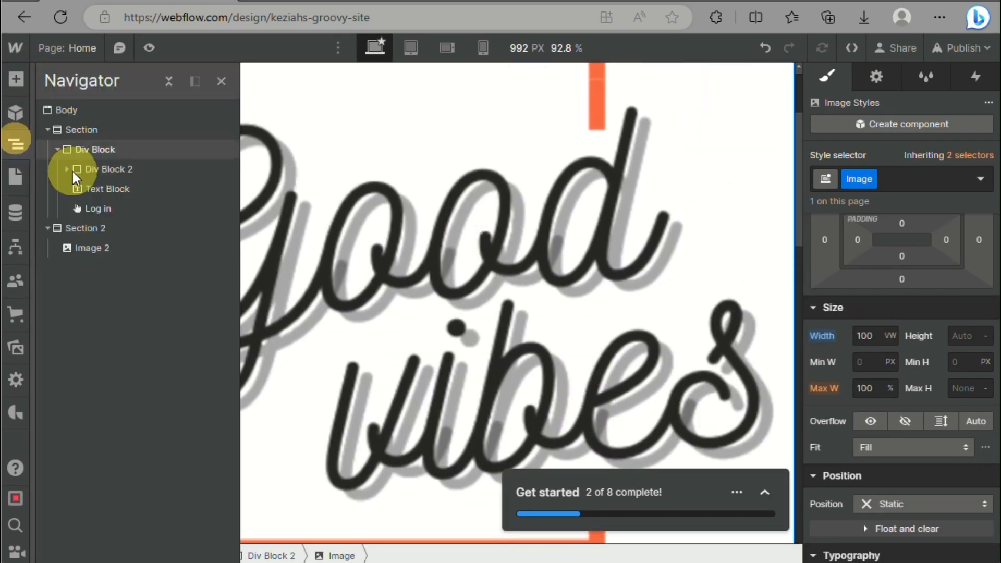
click(104, 170)
double_click(103, 155)
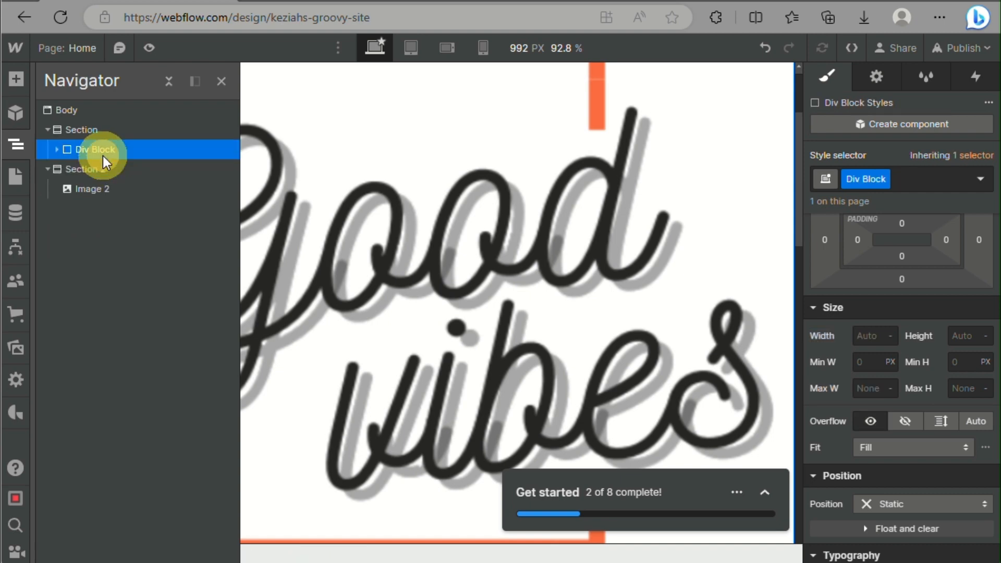
click(48, 131)
click(50, 151)
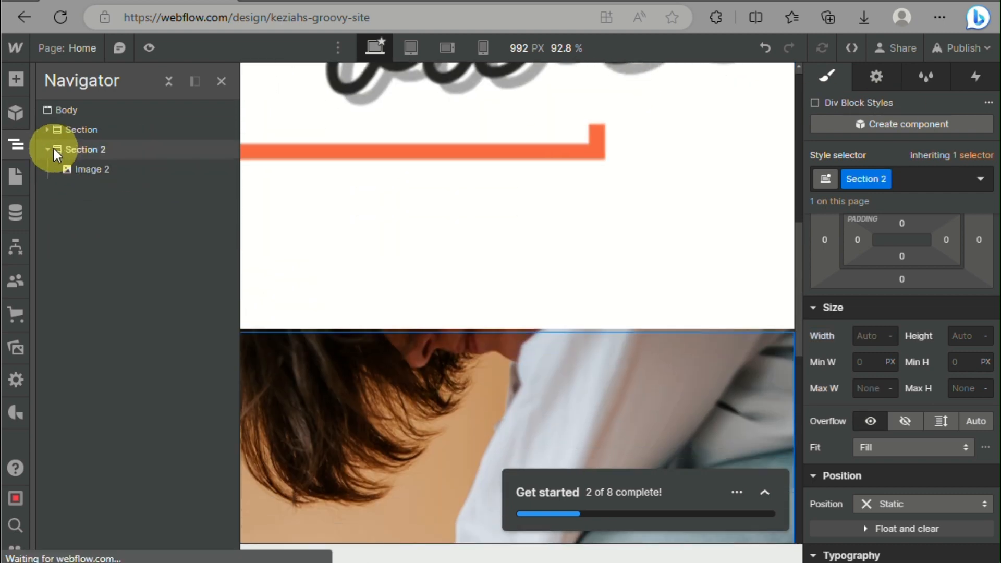
Select Div Block 2 inside Section's Div Block and set its width to 20 VW
click(48, 150)
click(47, 130)
click(71, 174)
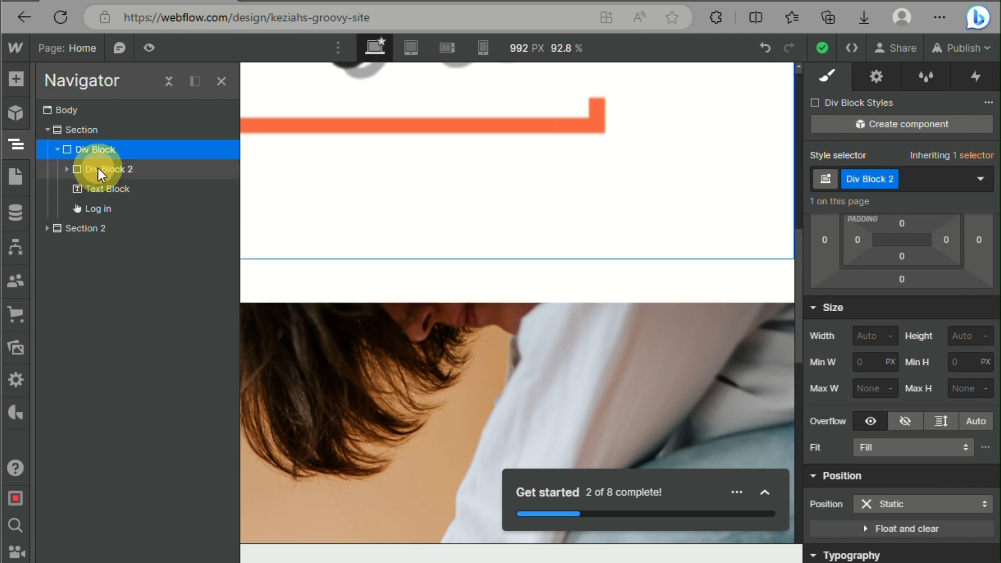
click(164, 170)
click(893, 337)
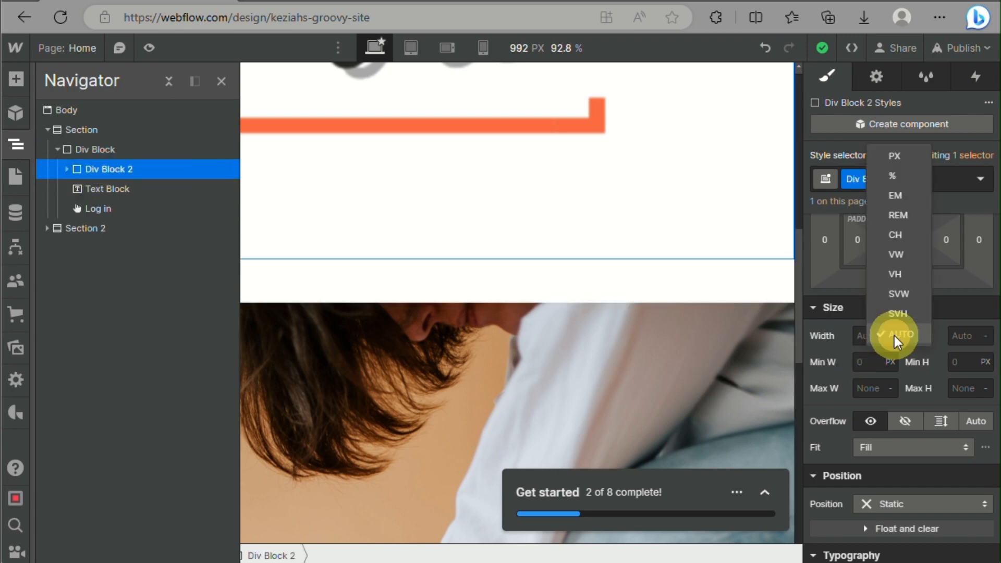
click(897, 255)
text(100)
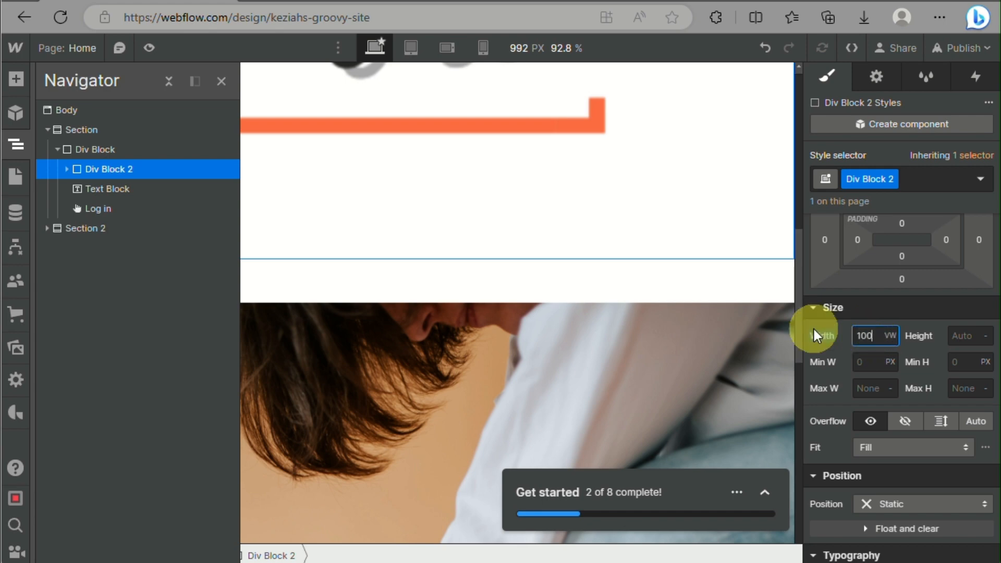
key(Return)
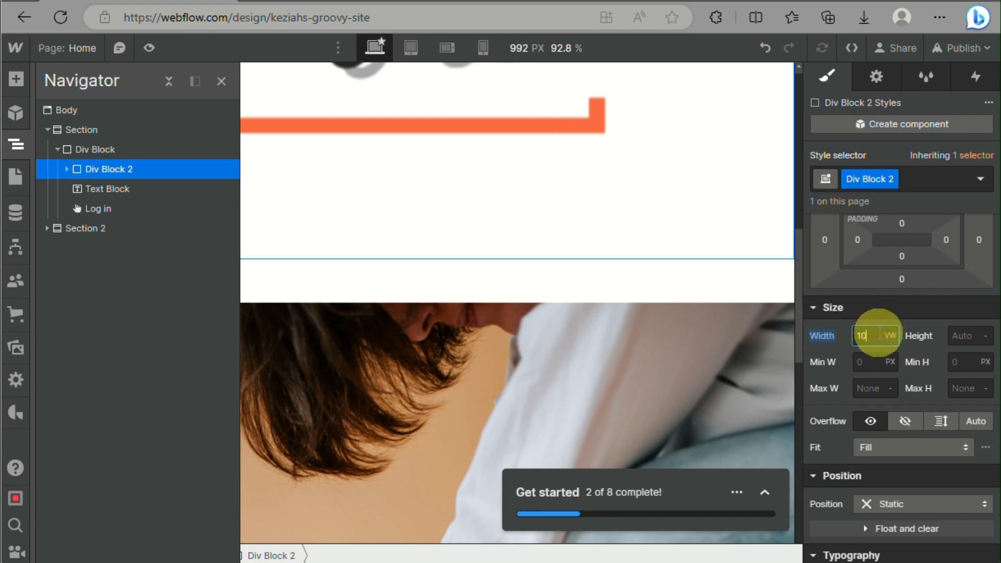
key(Return)
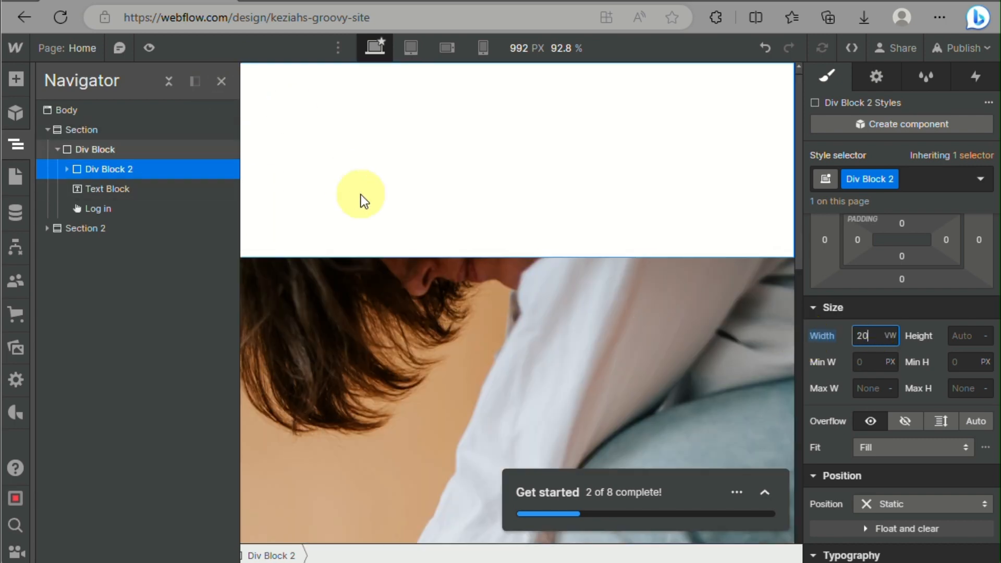
Check the header area on the canvas and expand Section and its Div Block in the element hierarchy
click(363, 201)
click(162, 131)
click(324, 159)
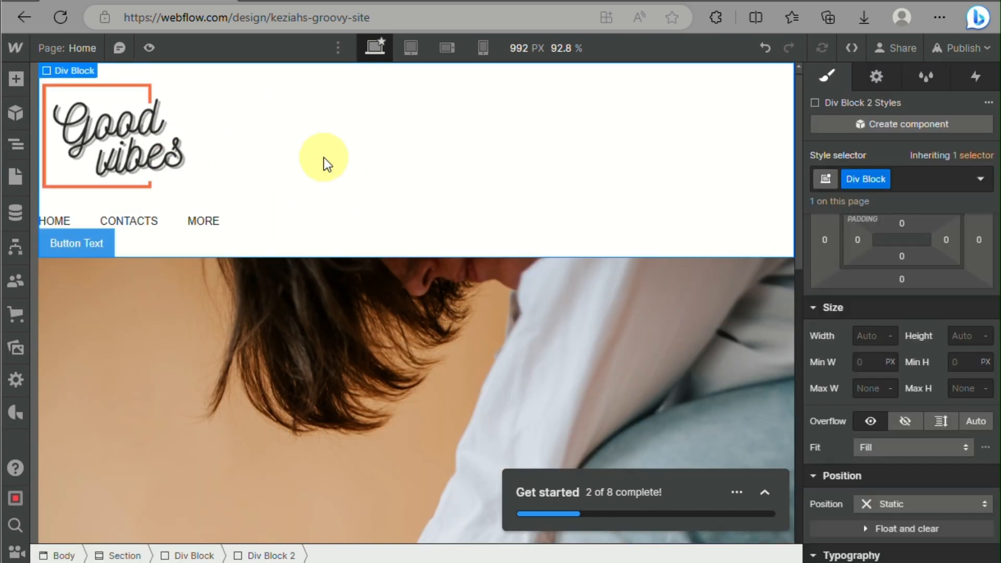
click(15, 144)
click(62, 133)
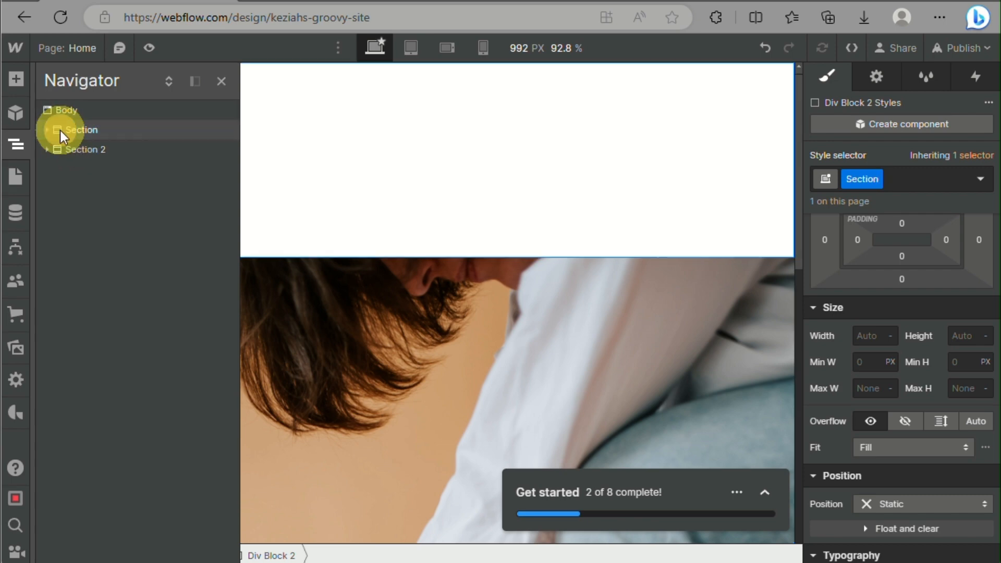
click(47, 130)
click(50, 148)
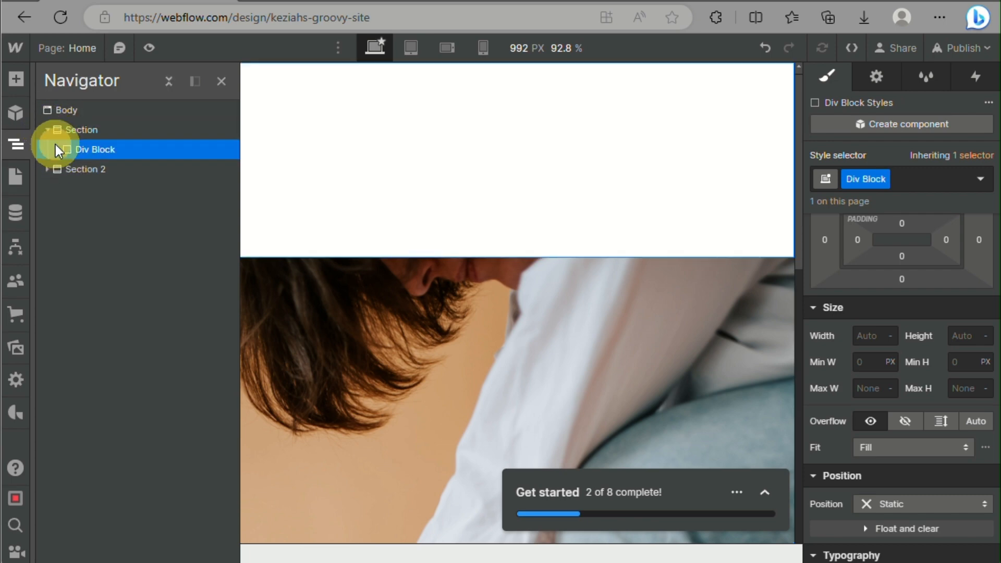
click(47, 130)
click(46, 130)
click(57, 149)
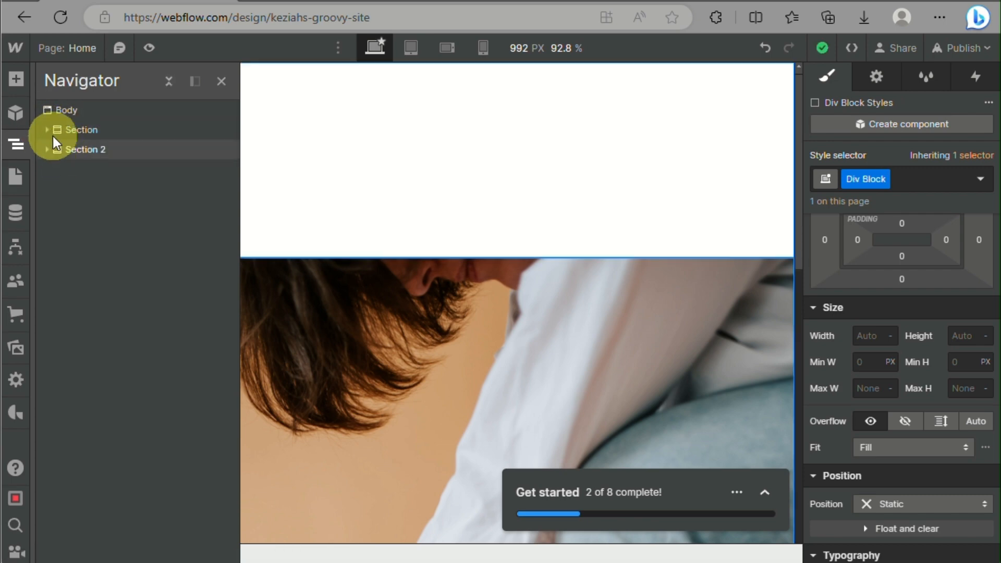
Set Section's display to Flex with centre alignment and space-between justification
click(46, 130)
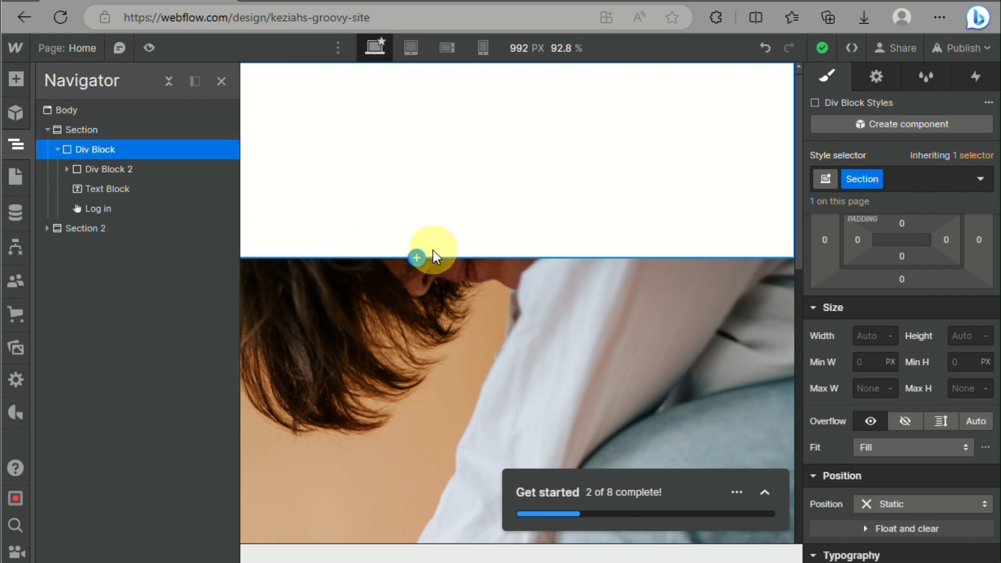
scroll(964, 240, up, 2)
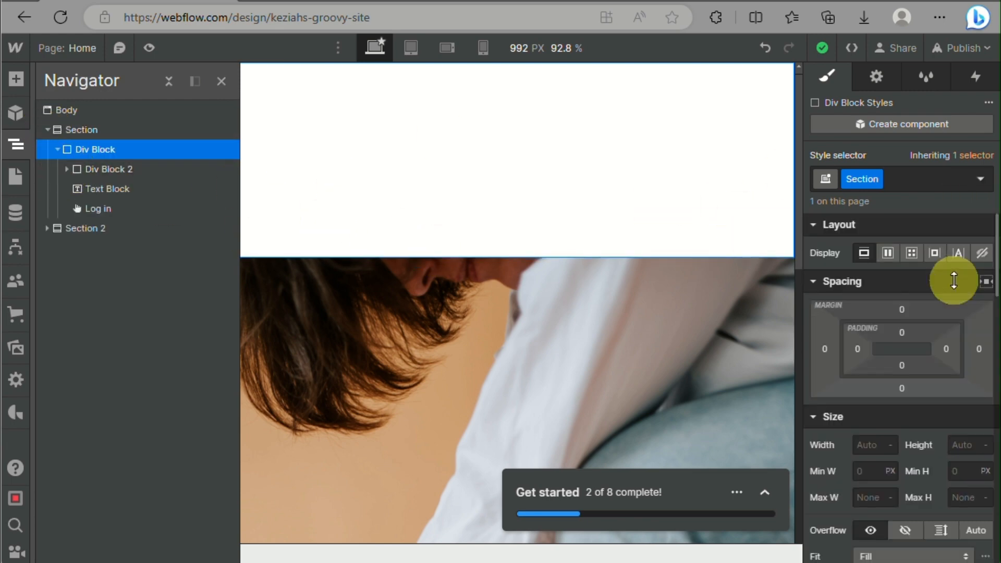
click(890, 254)
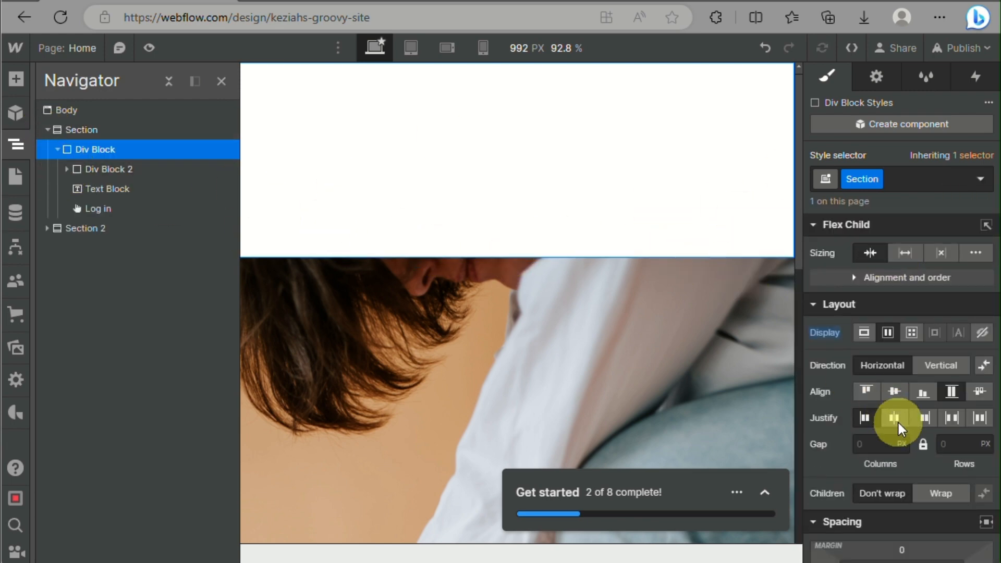
click(950, 421)
click(888, 396)
click(565, 208)
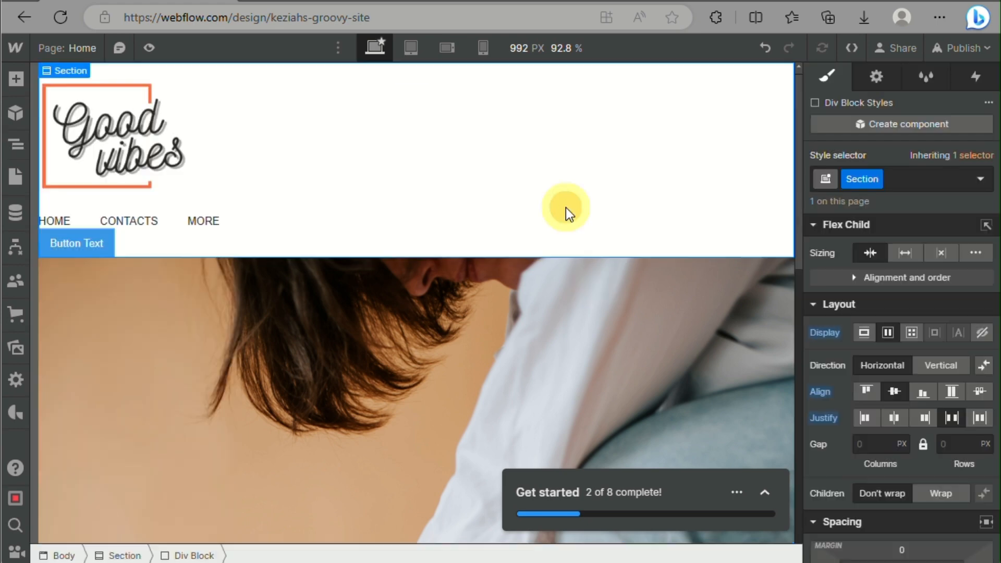
Inspect the header's logo image and Section, and expand Div Block 2 in the element hierarchy
click(111, 158)
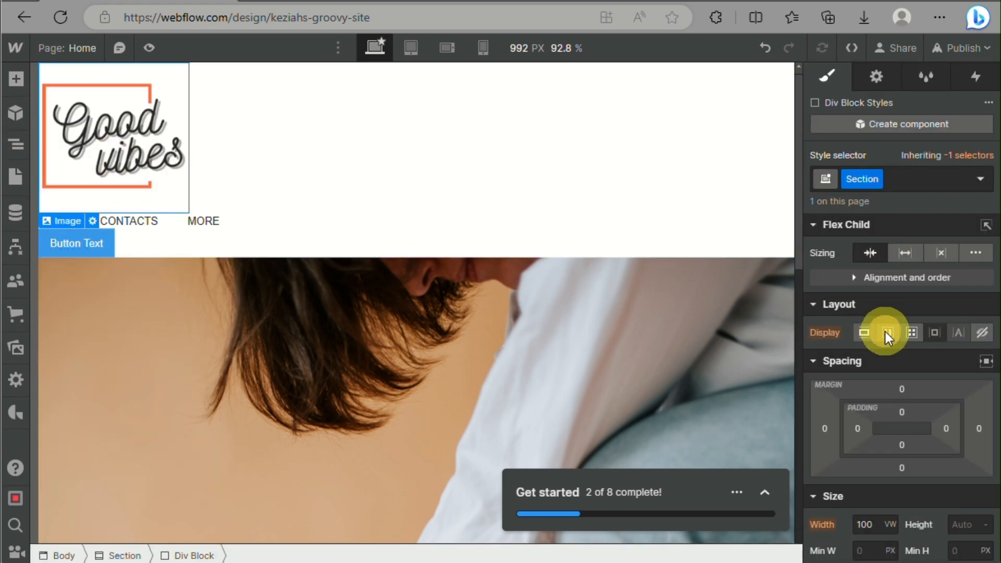
click(15, 145)
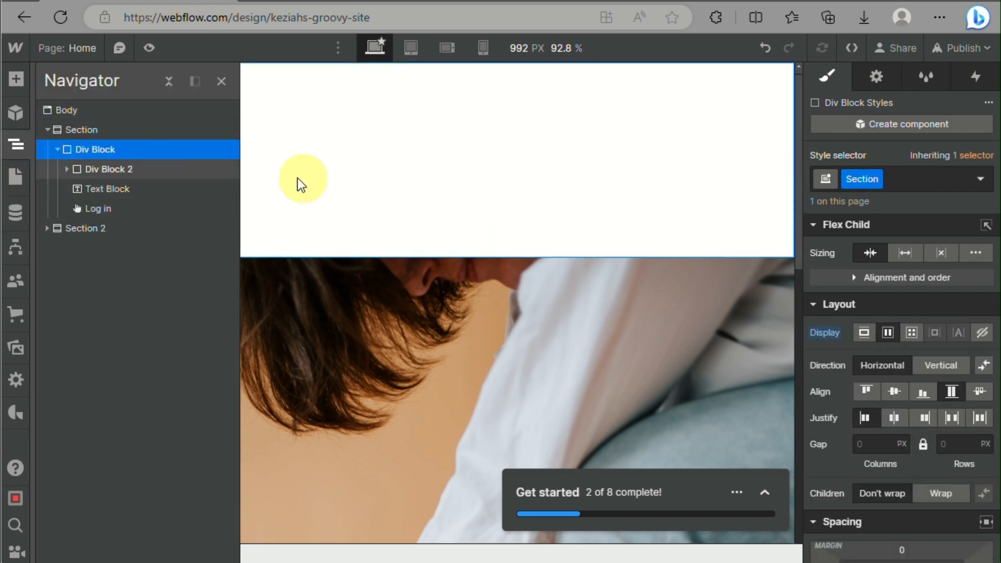
click(567, 162)
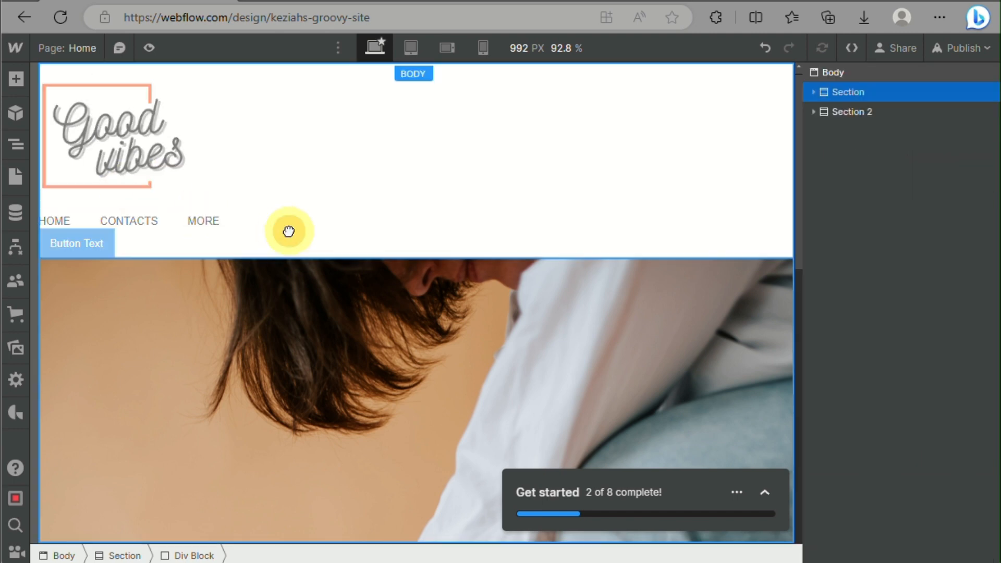
click(15, 144)
click(48, 129)
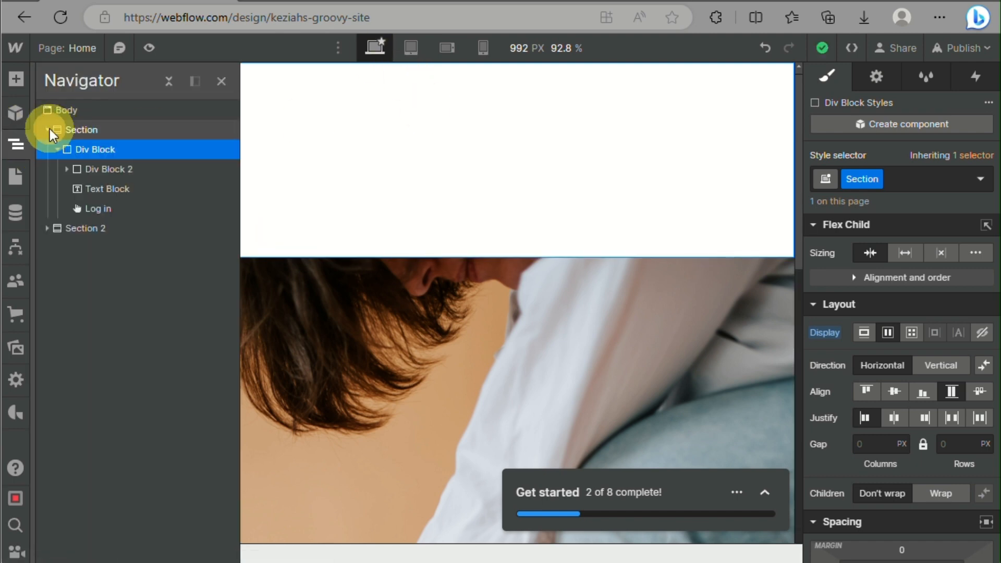
click(68, 169)
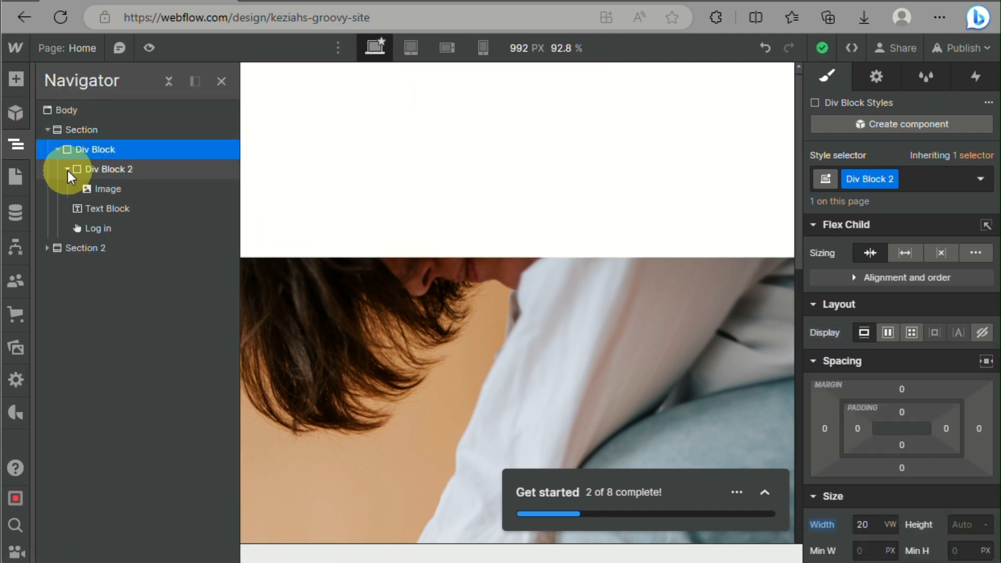
Set the navigation Text Block's display to Flex with centre alignment and space-between justification
click(98, 209)
click(888, 253)
click(892, 316)
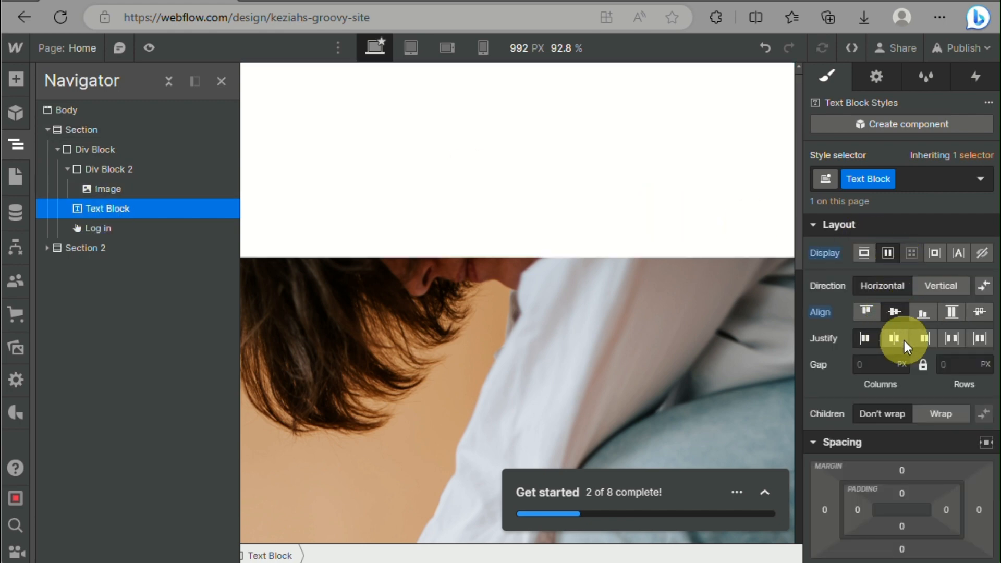
click(317, 208)
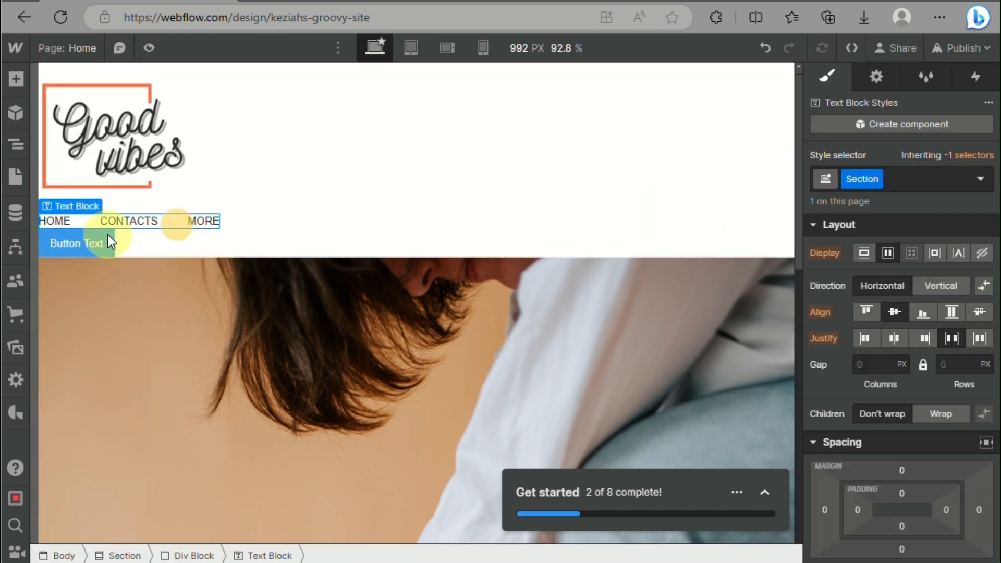
Review Section, Text Block and Div Block in the Home page's element hierarchy
click(15, 113)
click(17, 145)
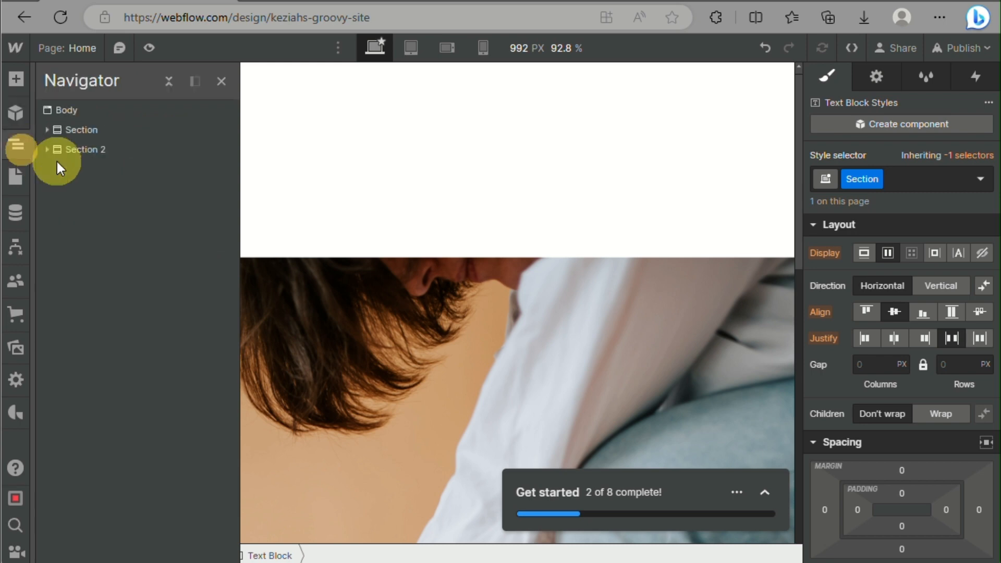
click(74, 130)
click(47, 129)
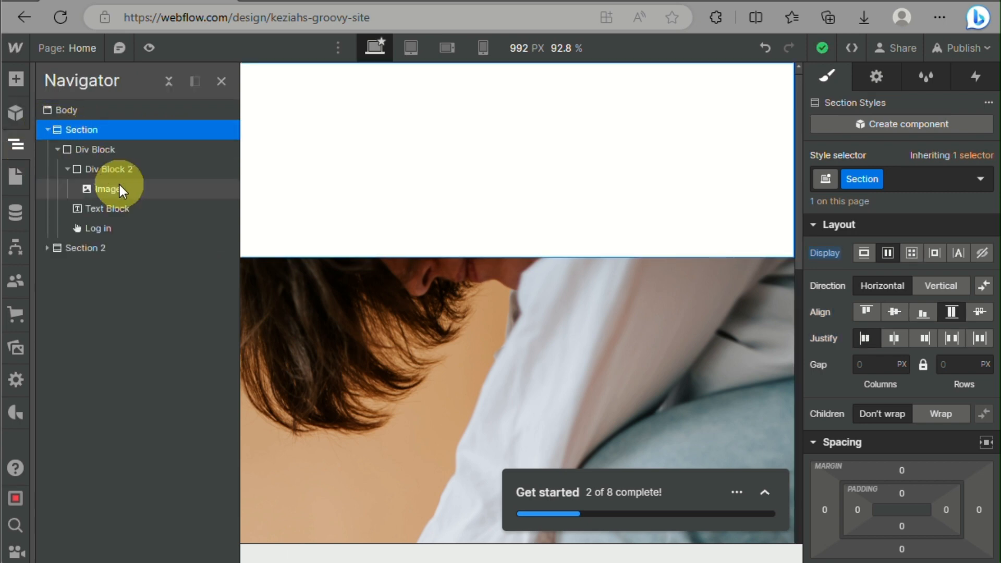
click(106, 210)
click(102, 149)
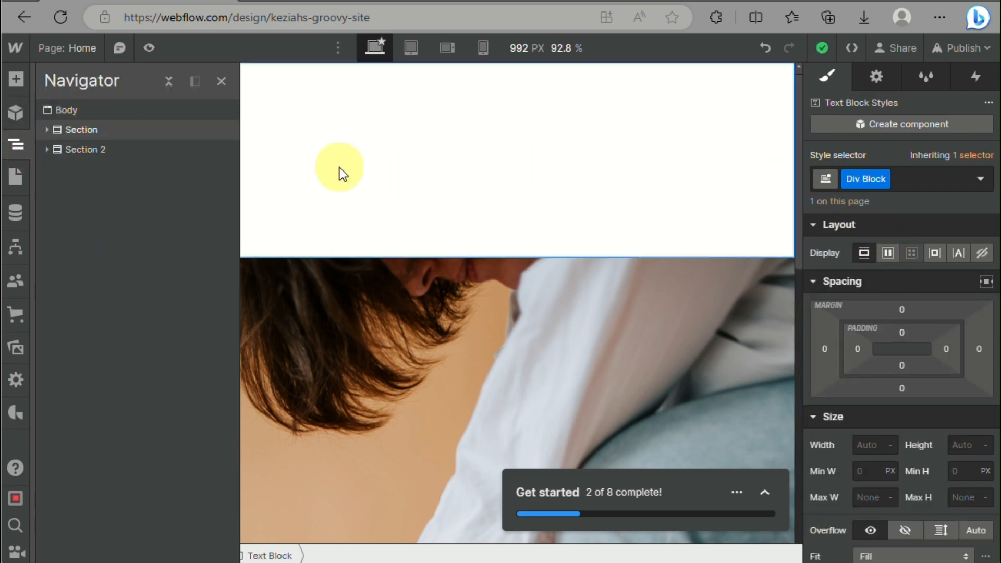
click(48, 129)
click(48, 130)
click(58, 149)
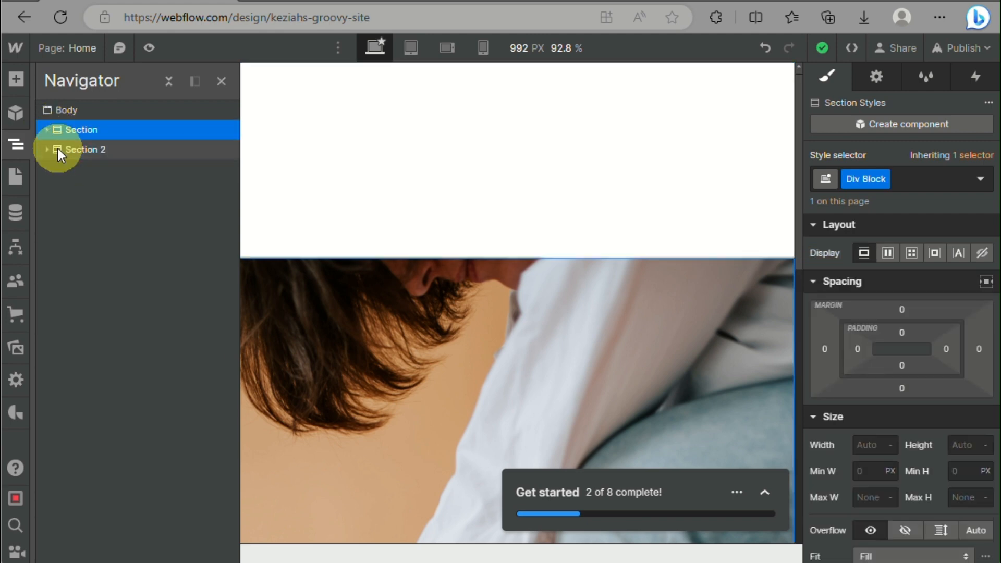
Select the Div Block inside Section and set it to horizontal Flex, aligned centre and justified space-between
click(46, 132)
click(98, 148)
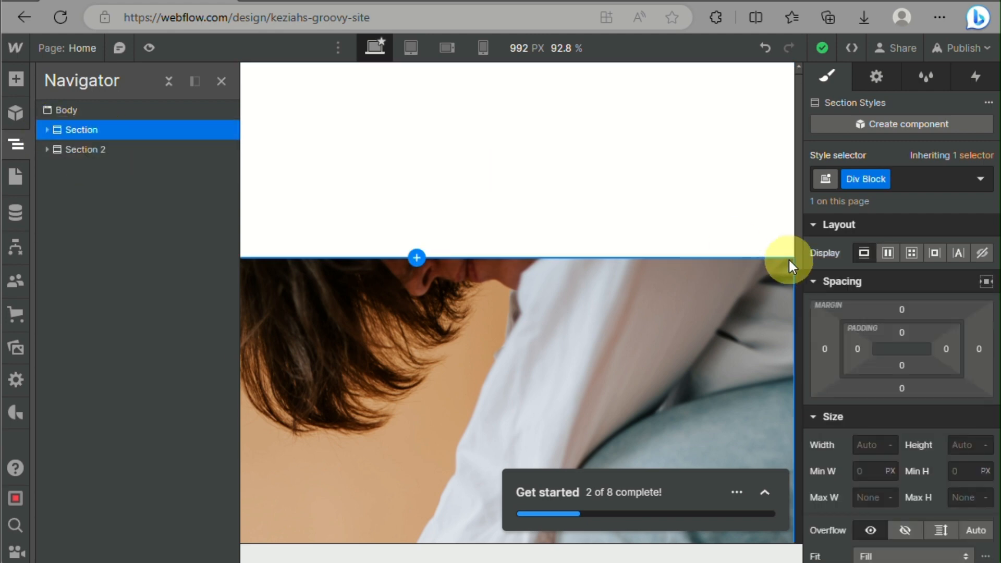
click(887, 253)
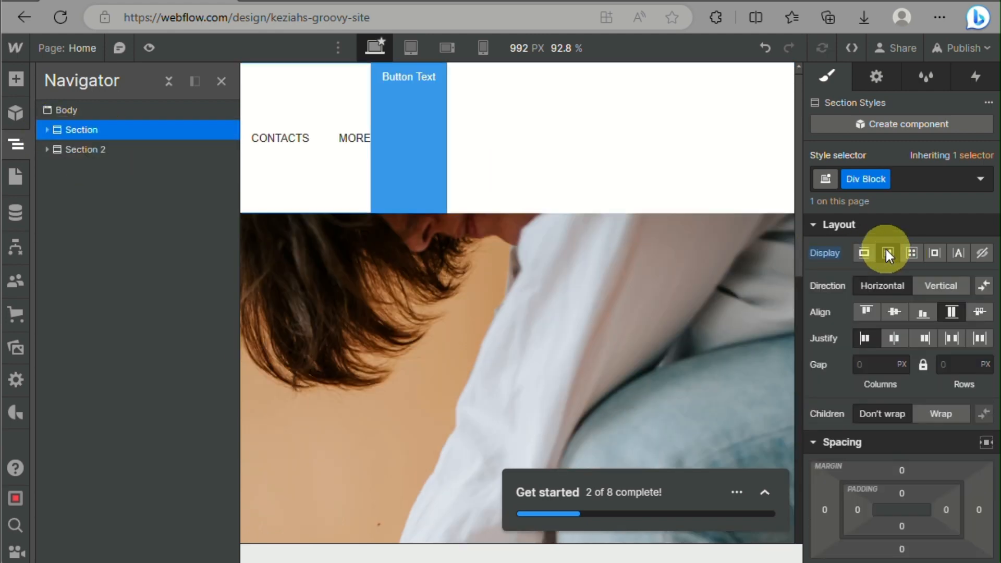
click(890, 318)
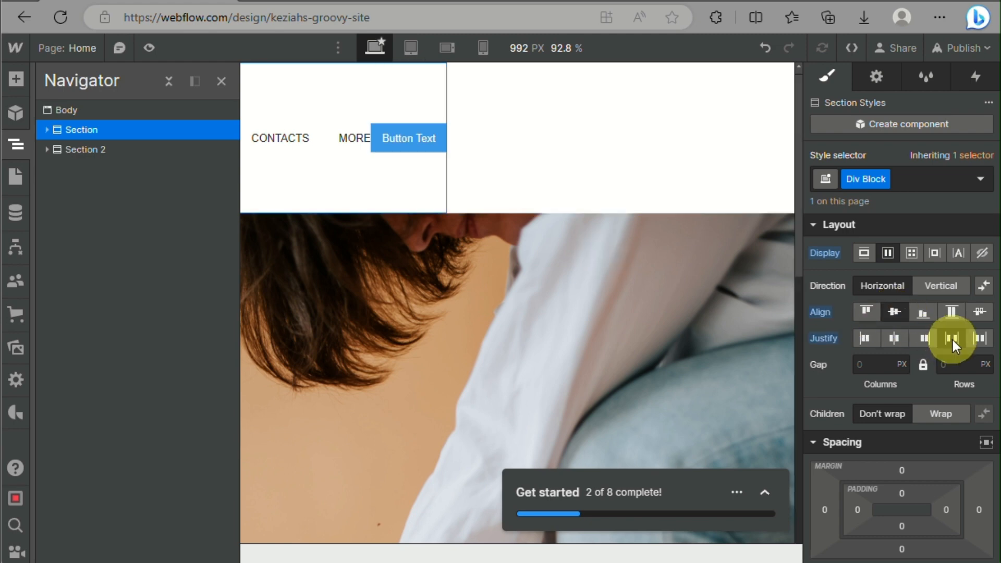
click(619, 141)
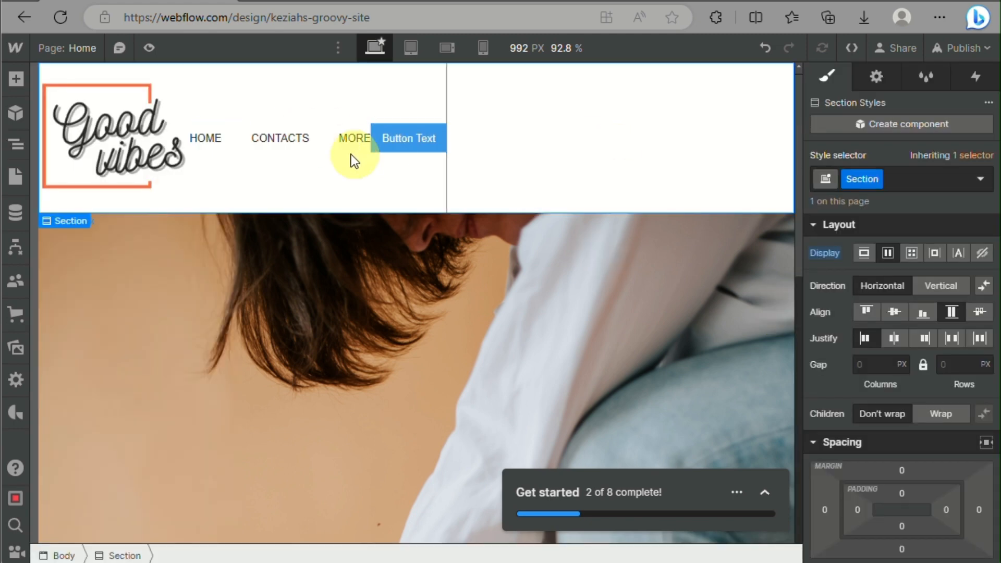
Select the Div Block holding the logo, navigation text and button, and set its width to 100%
drag(322, 138, 411, 137)
click(412, 136)
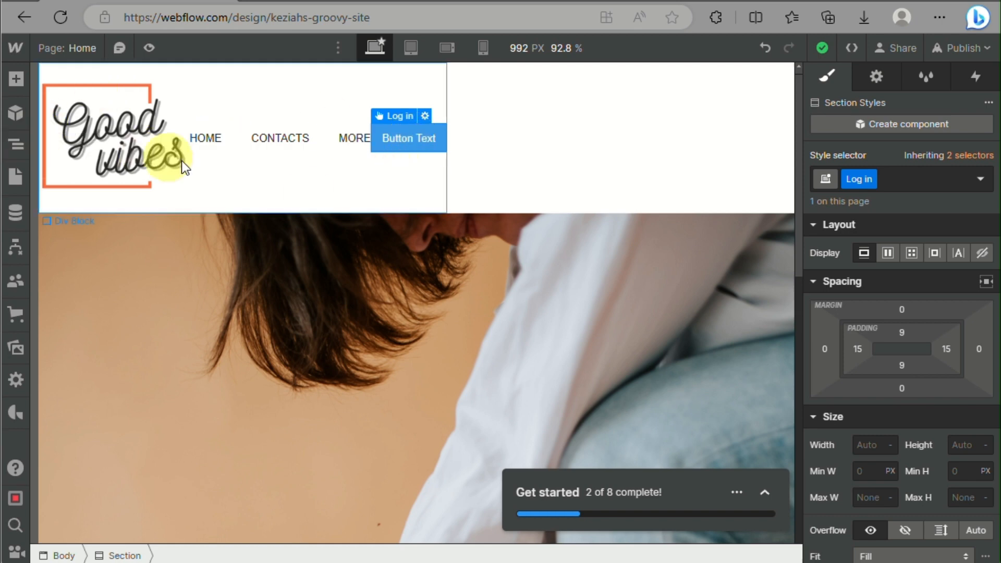
drag(181, 160, 206, 193)
scroll(923, 440, down, 3)
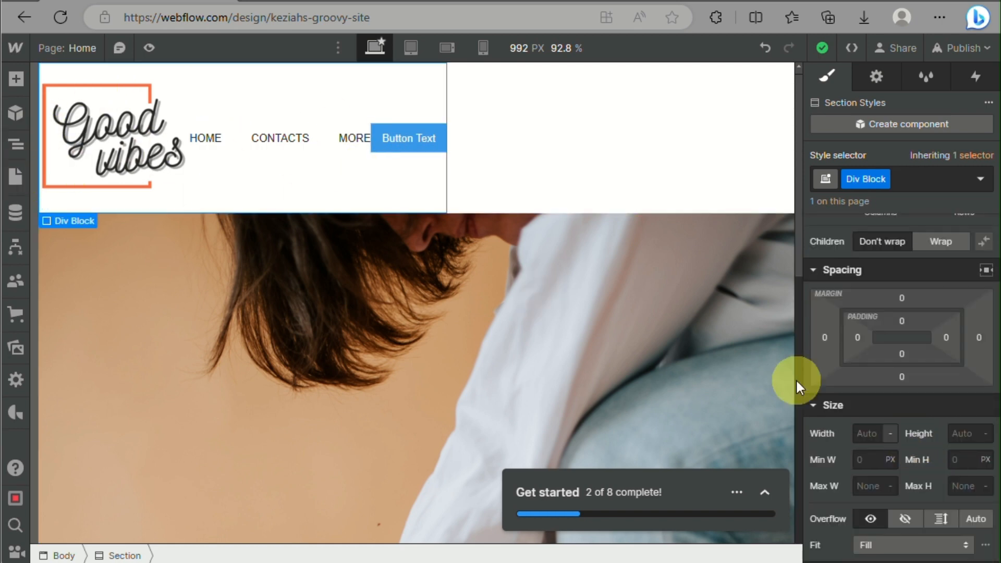
click(892, 434)
click(894, 273)
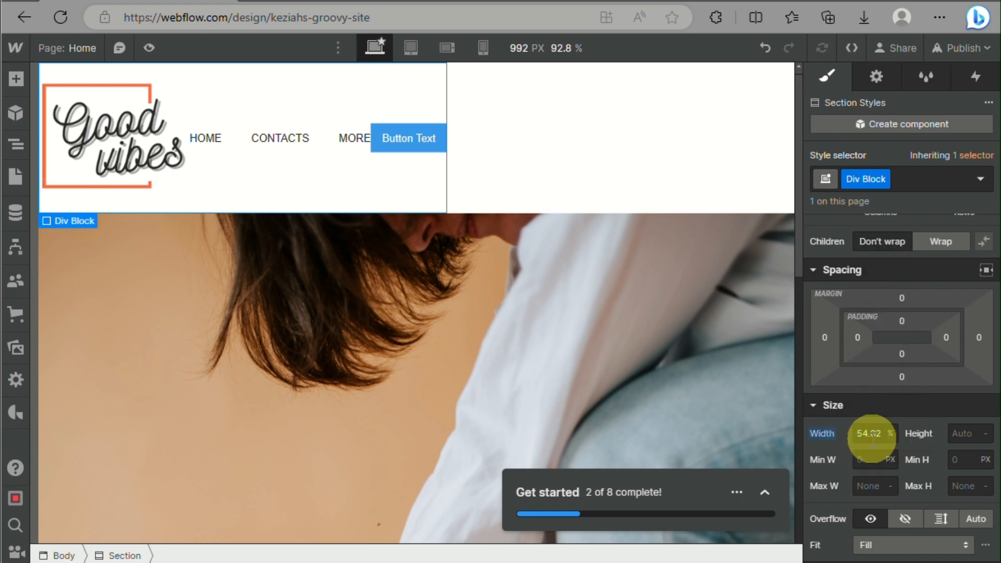
click(874, 436)
text(100)
key(Return)
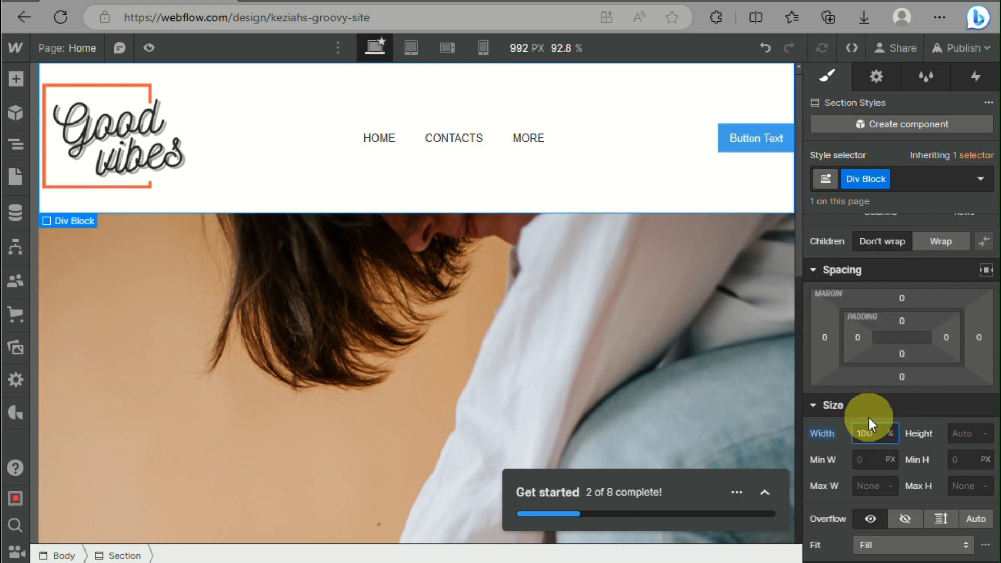
Reduce the header Div Block's width to 80% and raise it to 90%
text(80)
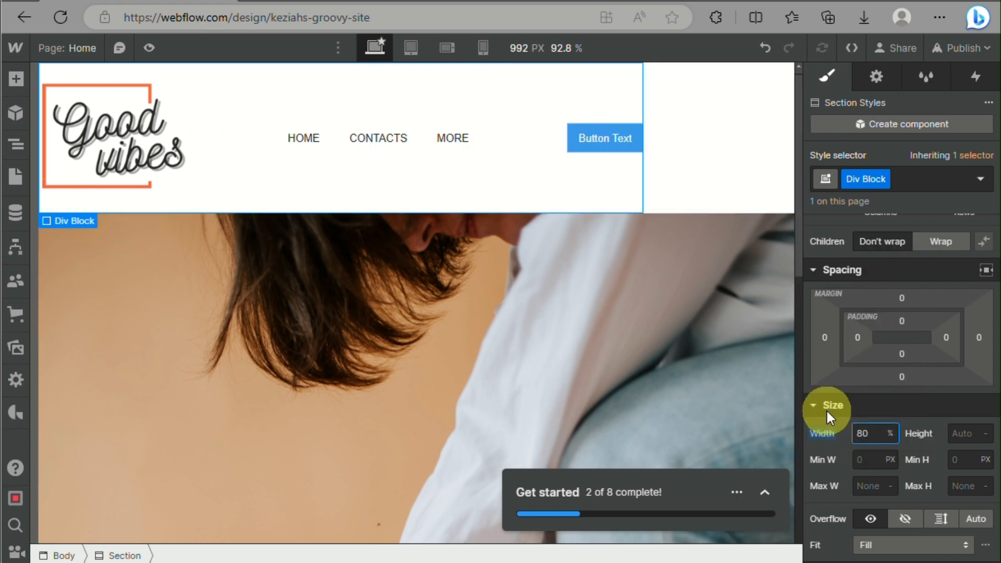
scroll(902, 252, up, 3)
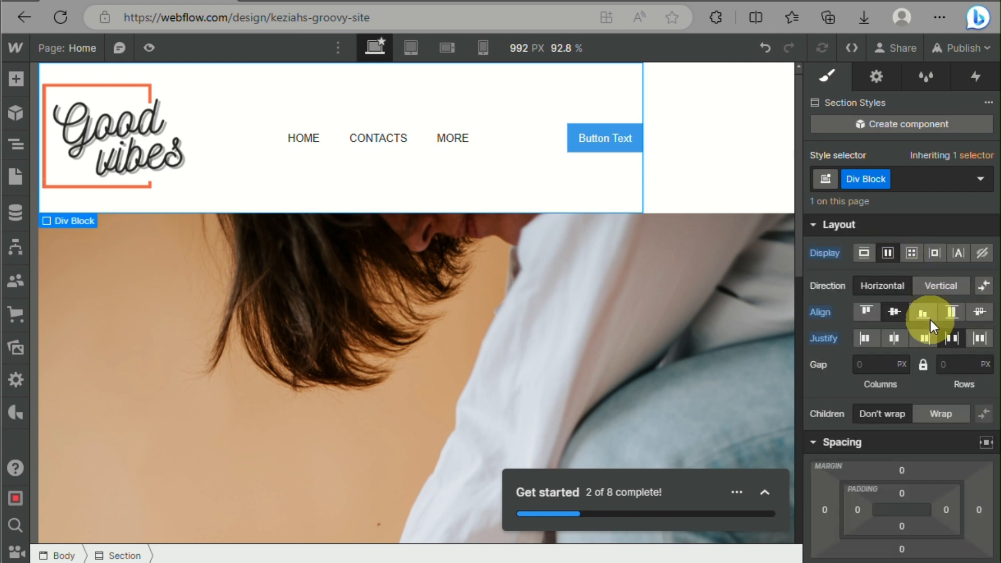
scroll(878, 371, down, 4)
double_click(878, 400)
text(90)
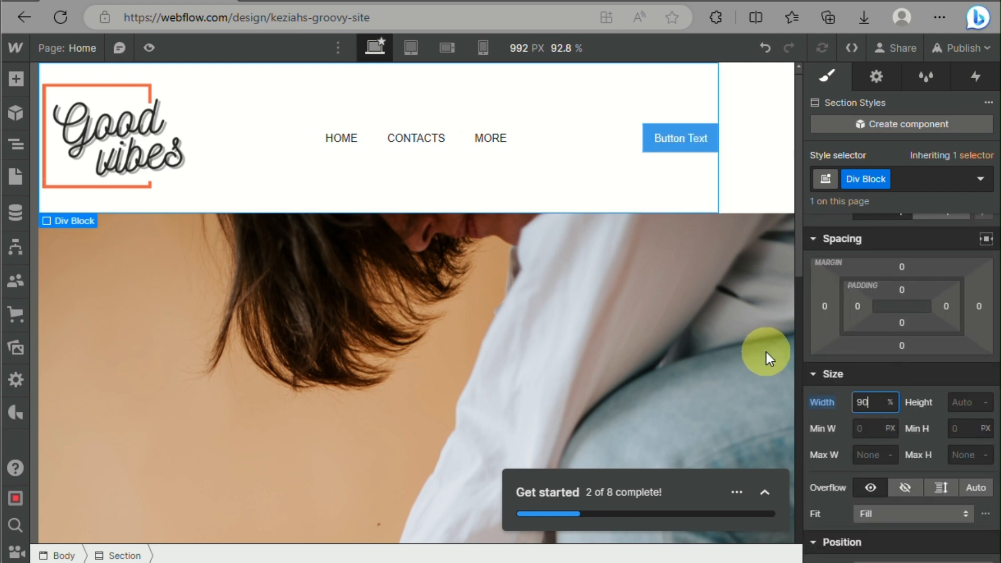
Set the header Div Block's width to 100% and its left and right padding to 20 px each
key(Return)
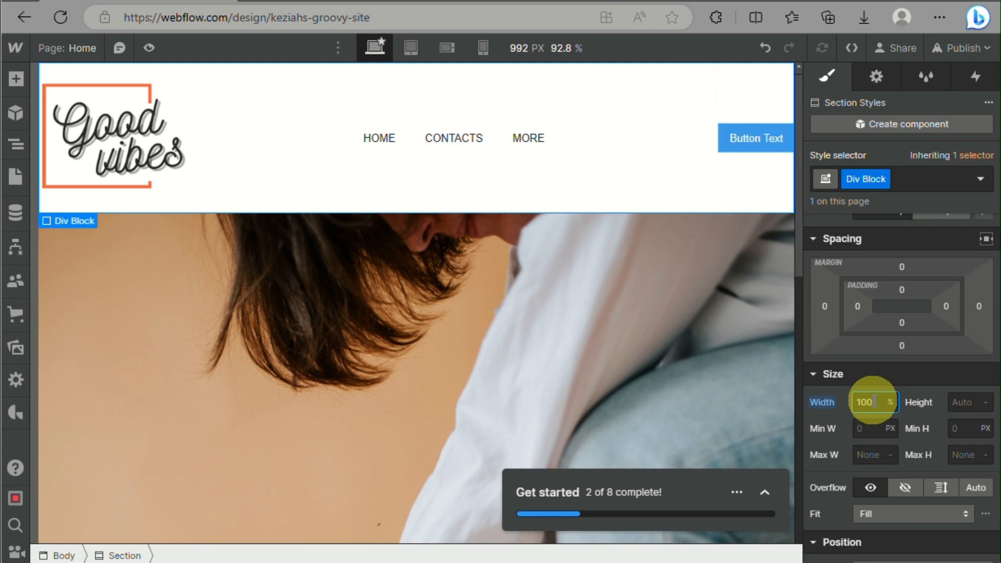
click(856, 311)
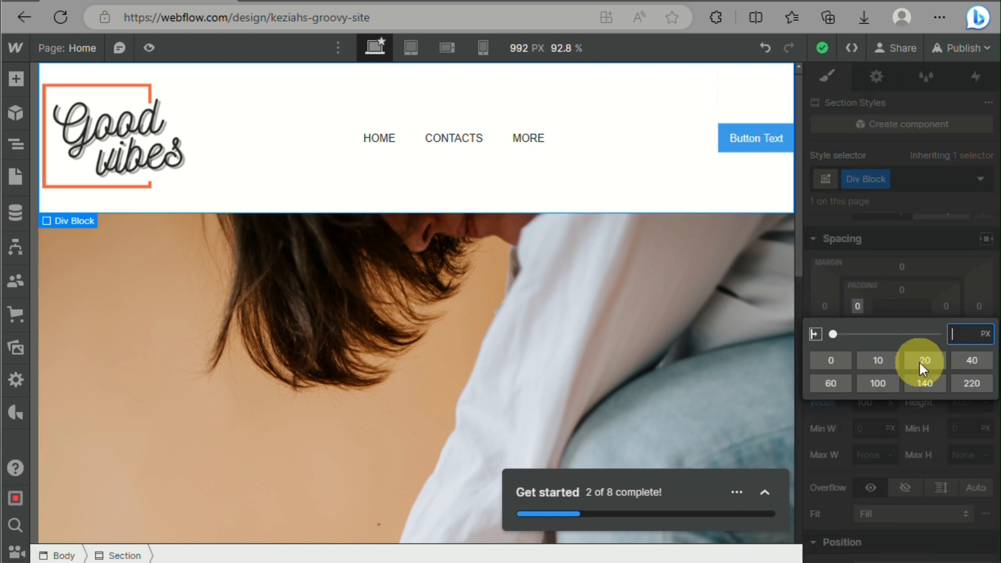
click(922, 363)
click(947, 306)
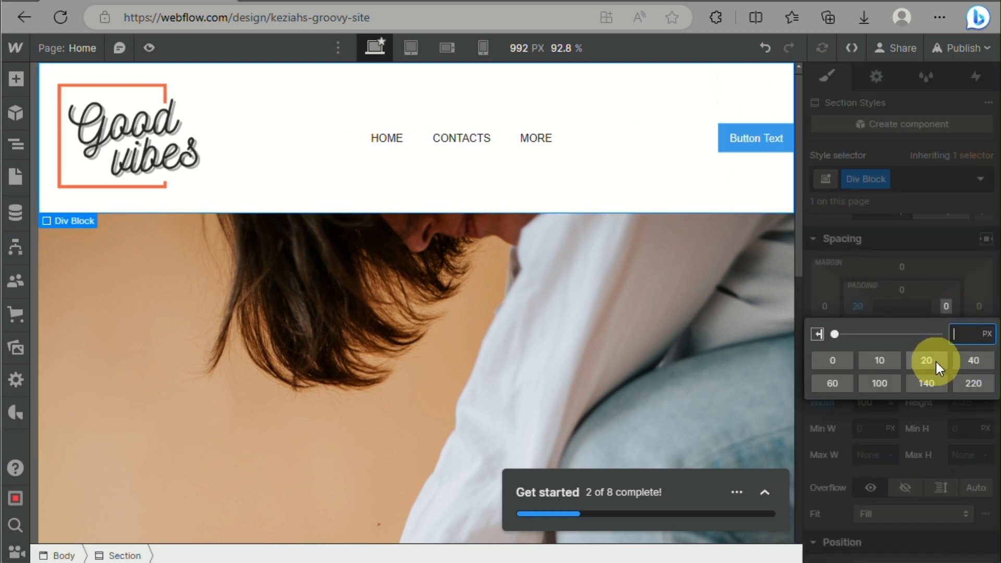
click(937, 362)
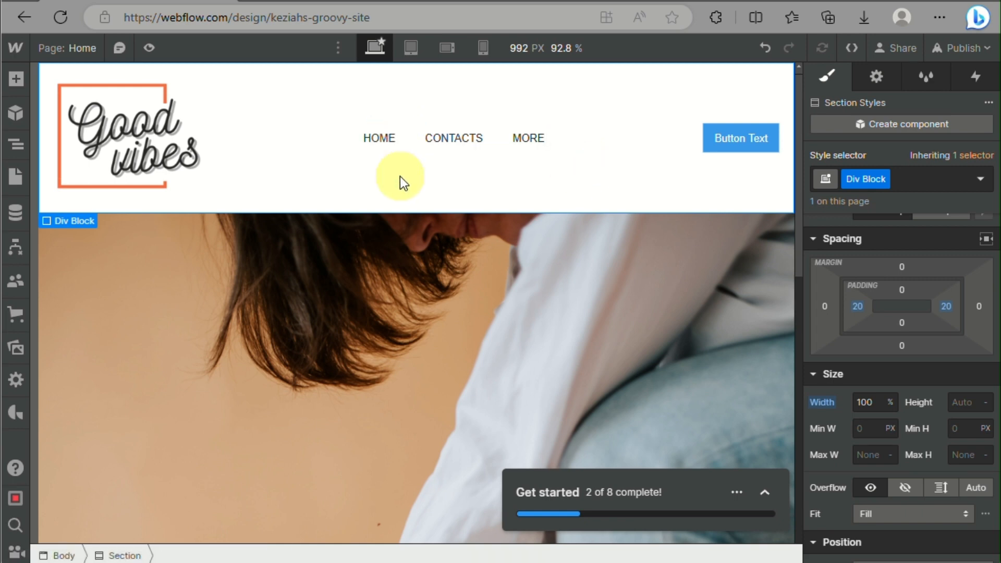
Select Div Block 2, which wraps the logo in the header, and set its width to 10 VW
click(164, 140)
scroll(892, 444, down, 3)
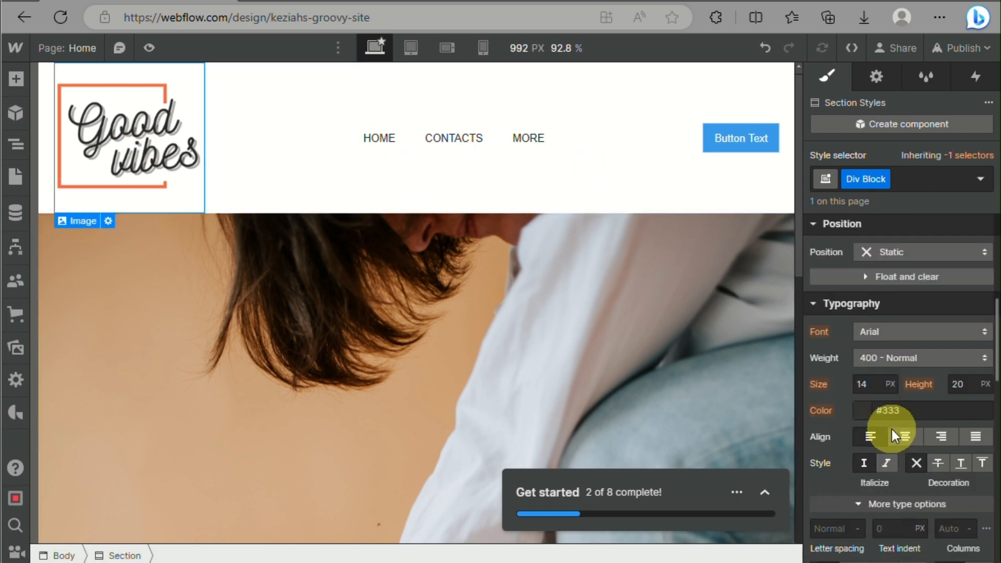
click(15, 145)
click(53, 135)
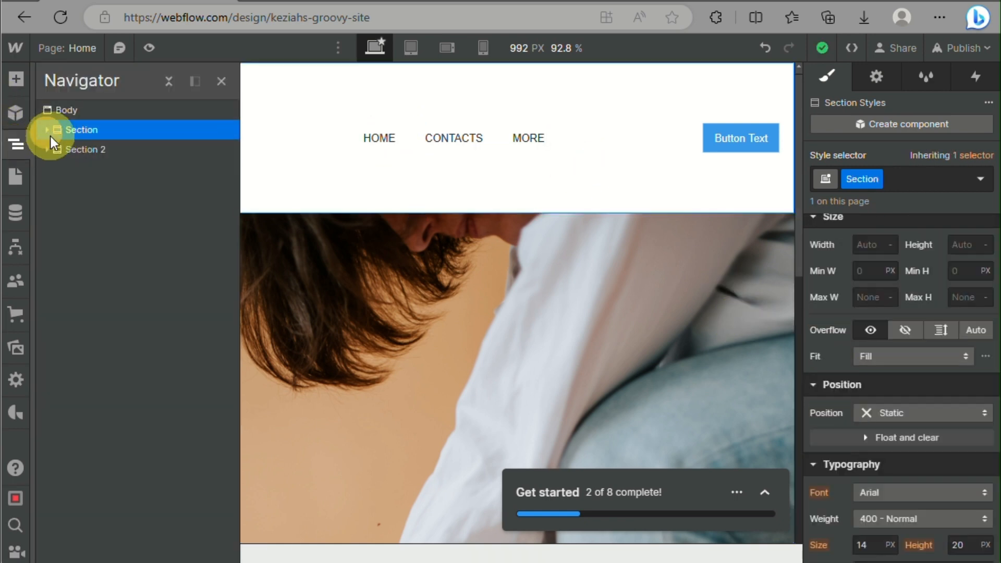
click(46, 130)
click(56, 149)
click(48, 130)
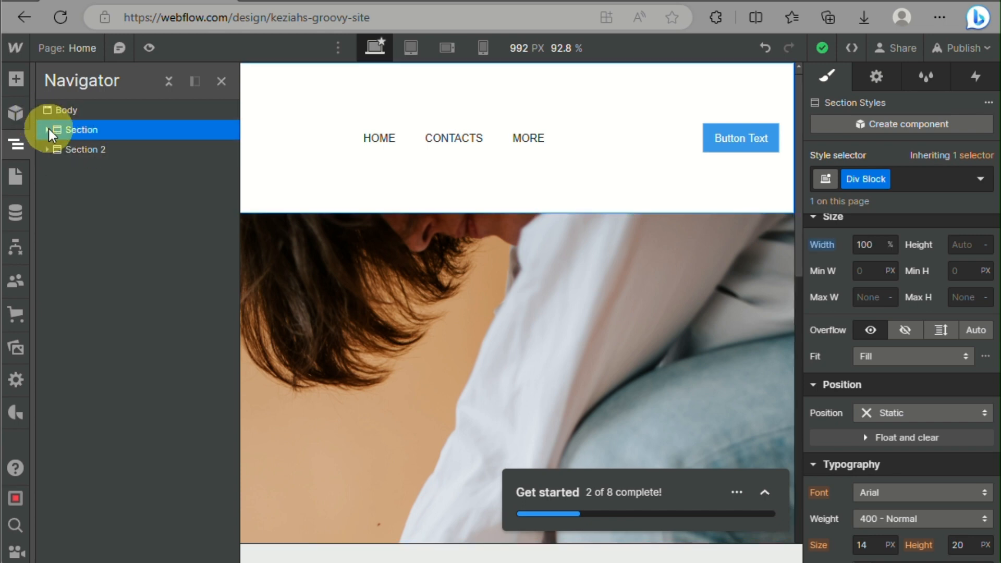
click(48, 130)
click(98, 189)
click(103, 169)
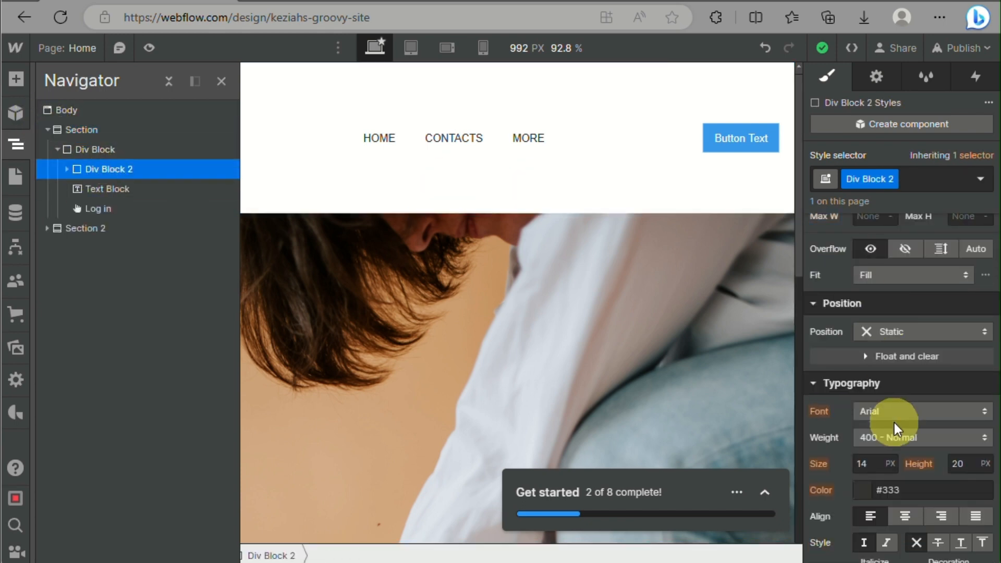
scroll(893, 426, up, 4)
scroll(894, 428, up, 1)
text(10)
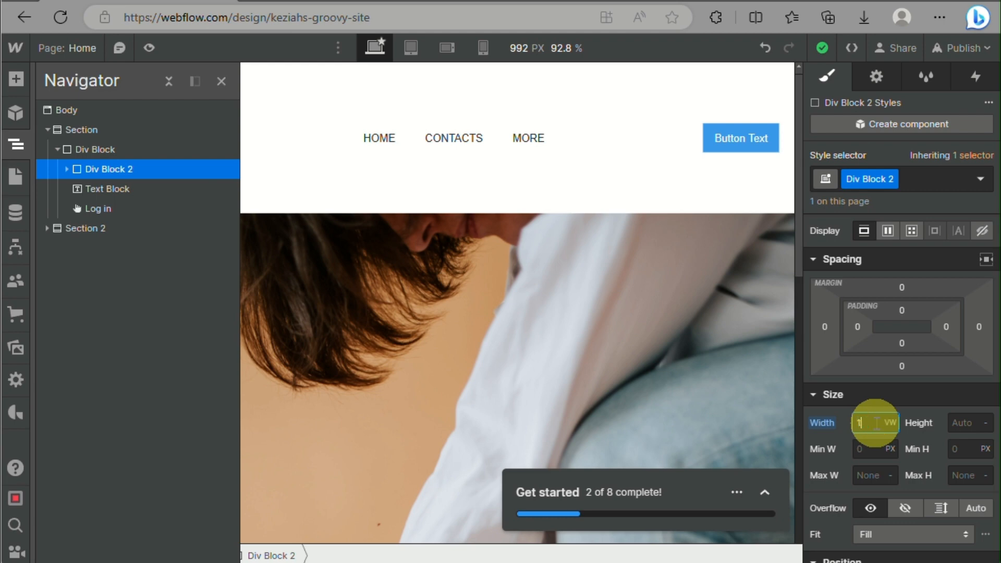
click(667, 336)
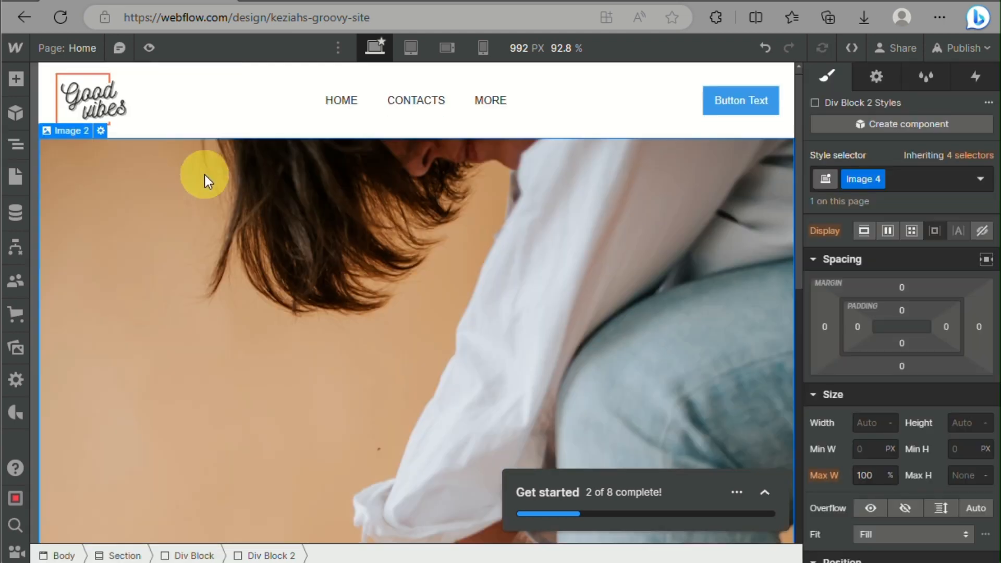
Compare the header at the tablet, mobile landscape and mobile portrait breakpoints
click(420, 46)
click(463, 47)
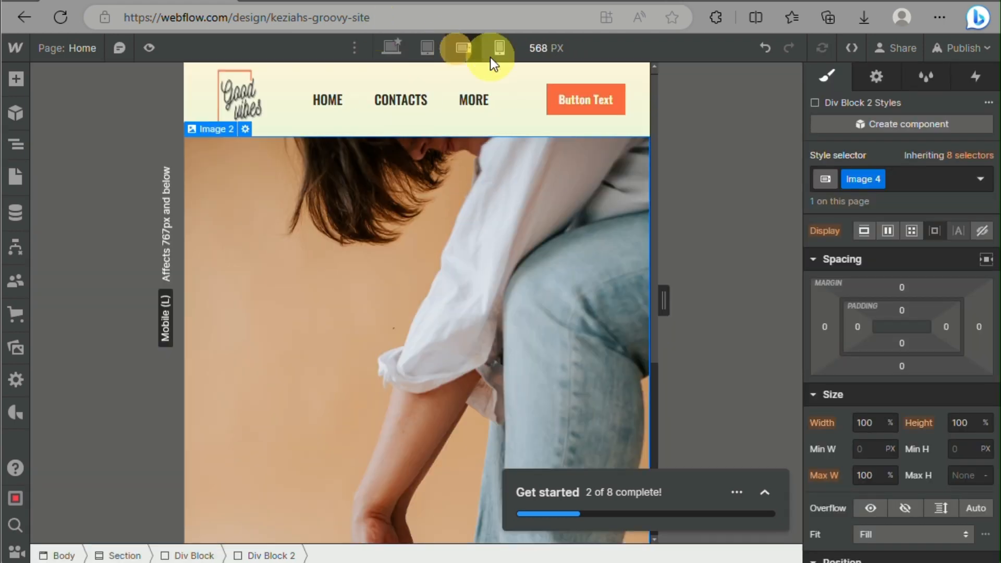
click(499, 48)
mouse_move(606, 299)
mouse_down()
mouse_move(666, 320)
mouse_move(583, 333)
mouse_move(532, 284)
mouse_move(595, 301)
mouse_up()
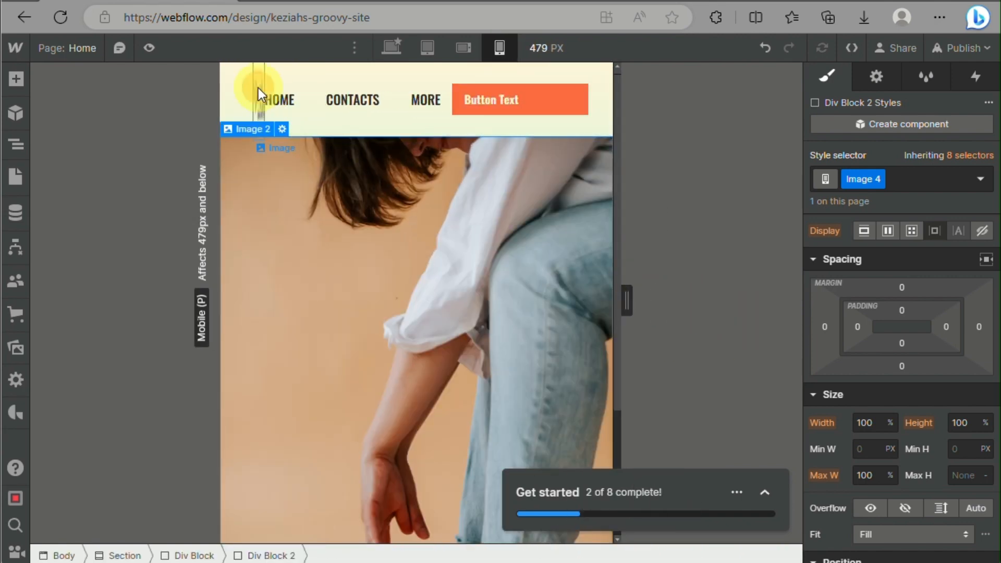
Try widths of 50% and 50 VW on the mobile portrait logo image, and return it to 100 VW
click(258, 88)
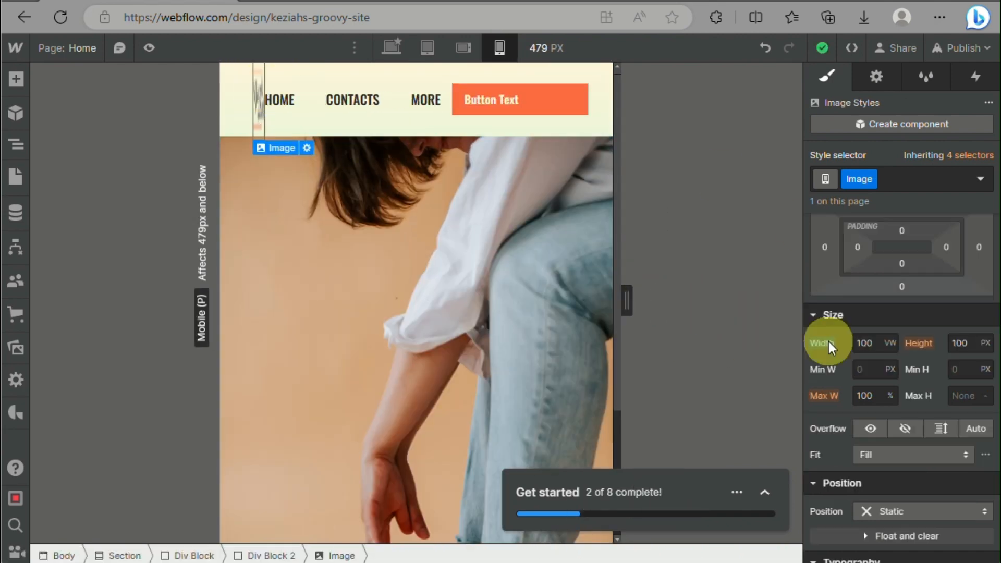
click(888, 343)
click(891, 263)
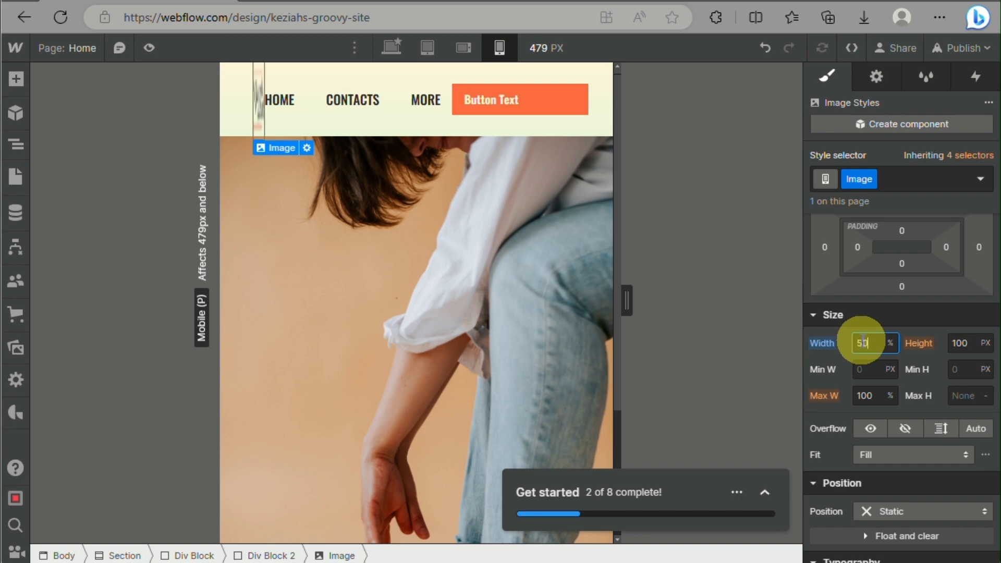
click(891, 342)
click(899, 414)
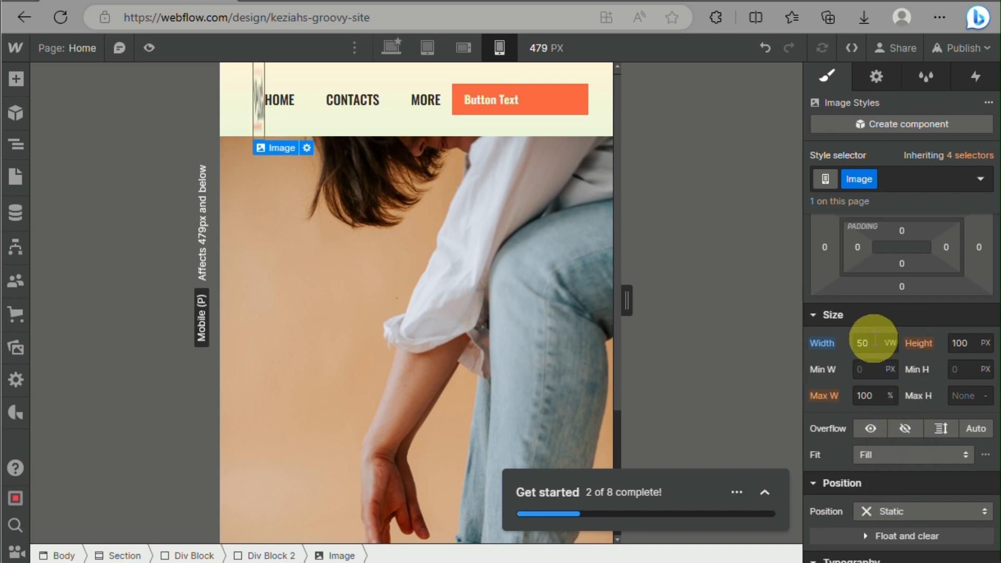
click(870, 343)
double_click(876, 340)
click(890, 343)
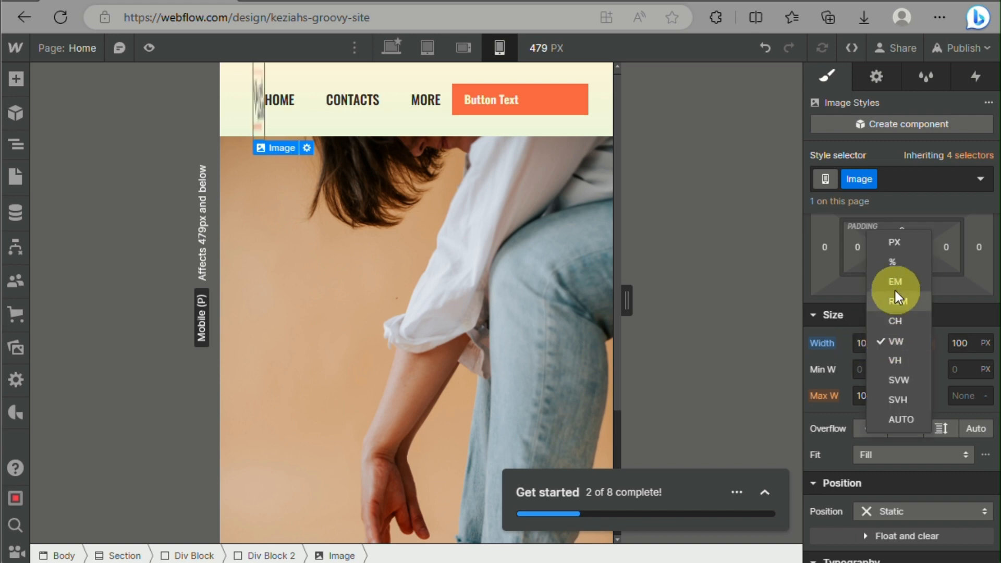
click(865, 342)
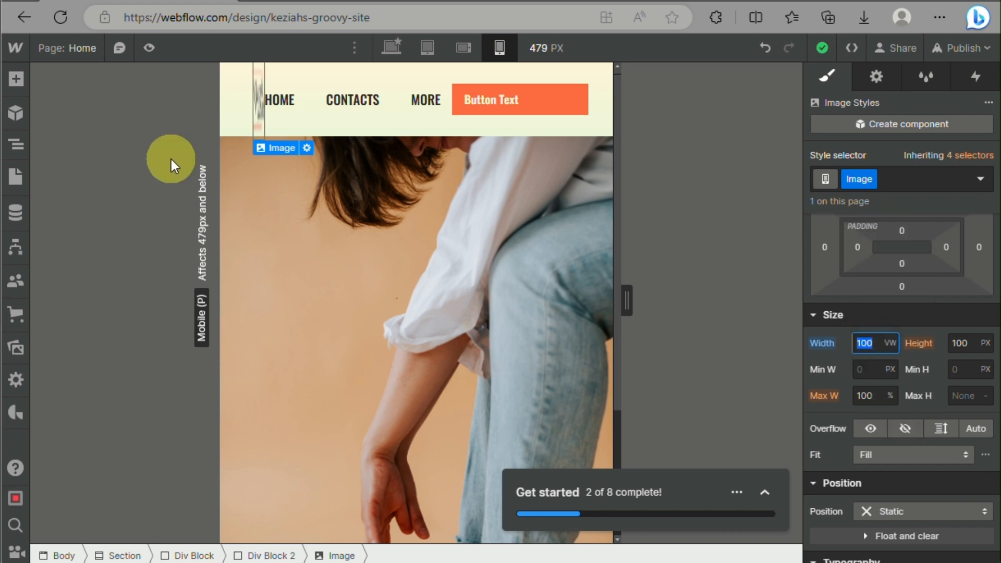
Select the logo Image inside Div Block 2 and switch its width unit to %, and finally to PX
click(16, 144)
click(128, 170)
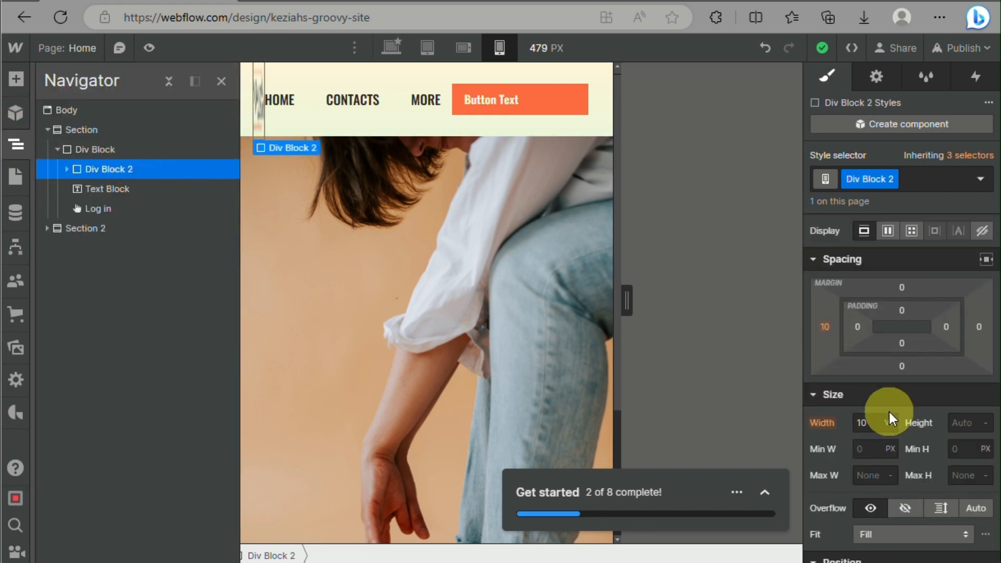
click(67, 168)
click(105, 190)
click(890, 348)
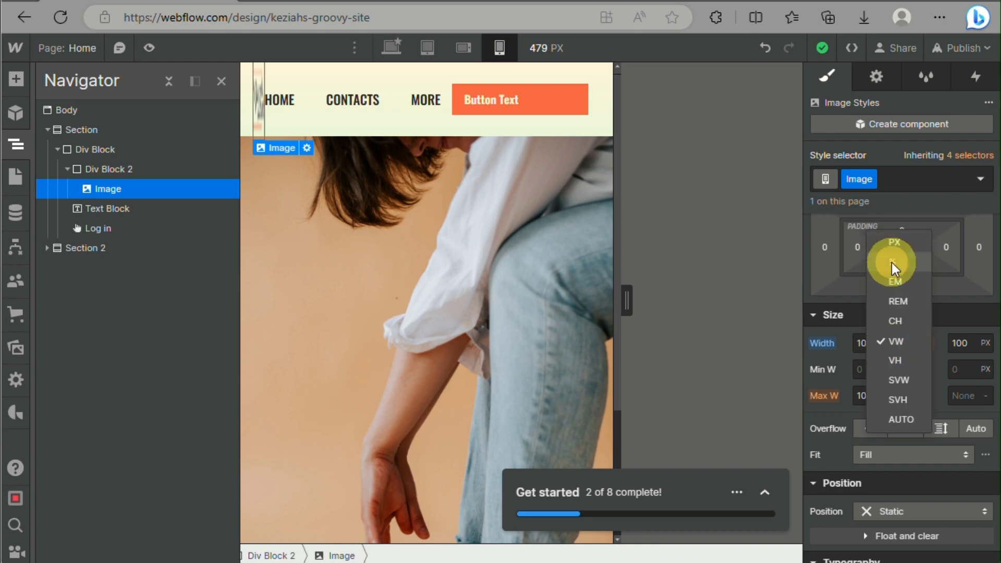
click(894, 265)
click(891, 345)
click(898, 322)
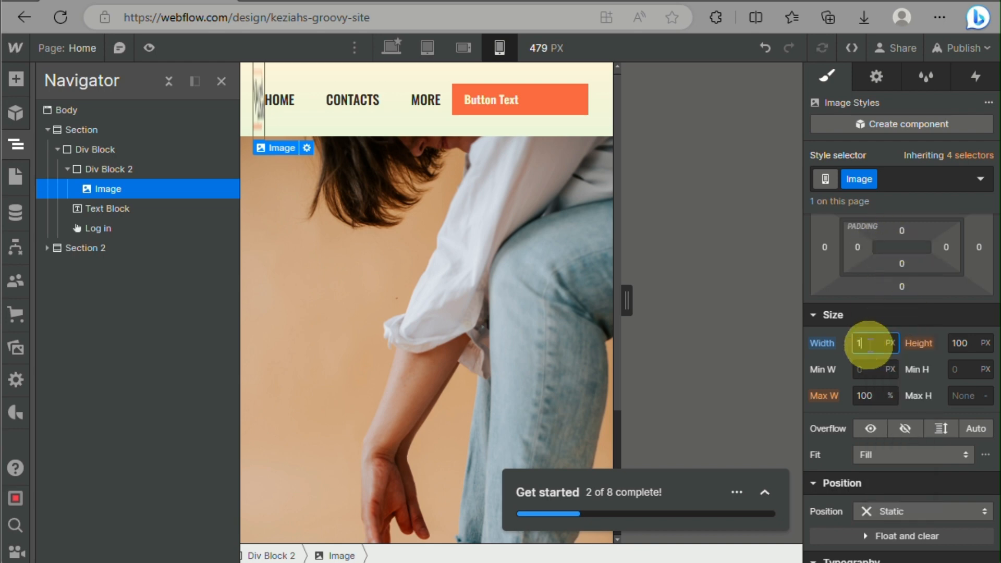
click(890, 342)
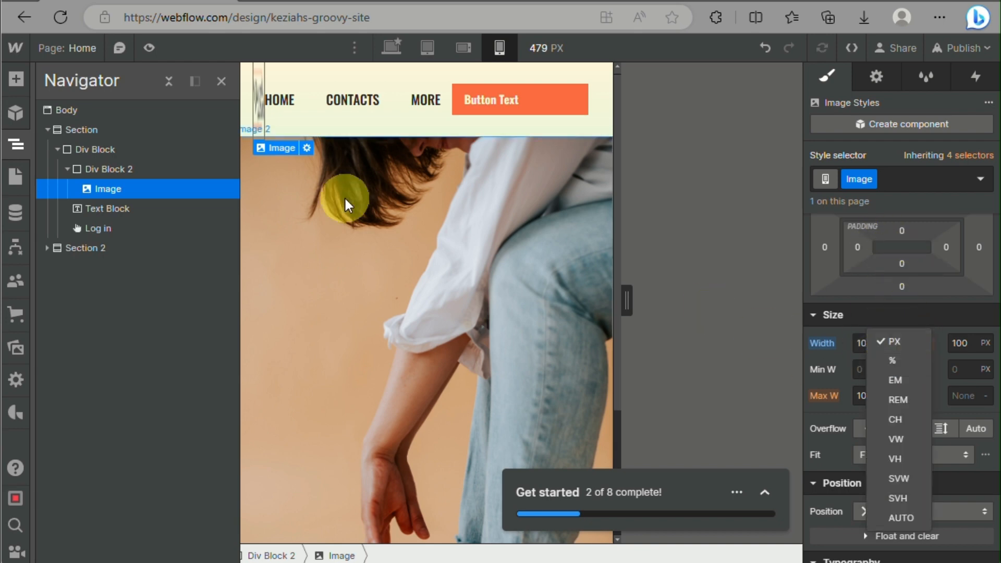
click(259, 126)
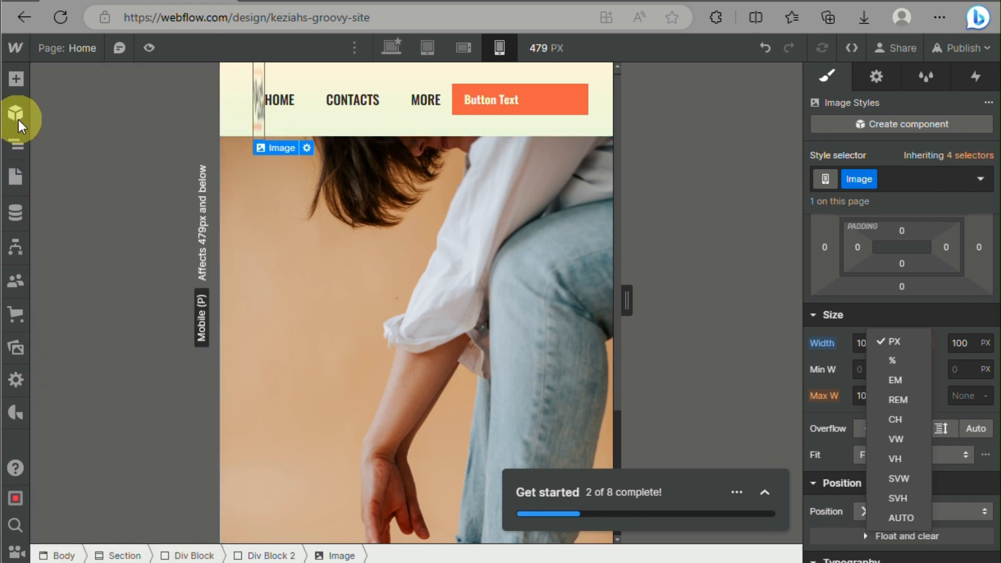
Raise Div Block 2's width on mobile portrait through 30, 40, 50 and 60 up to 100 VW
click(16, 144)
click(66, 169)
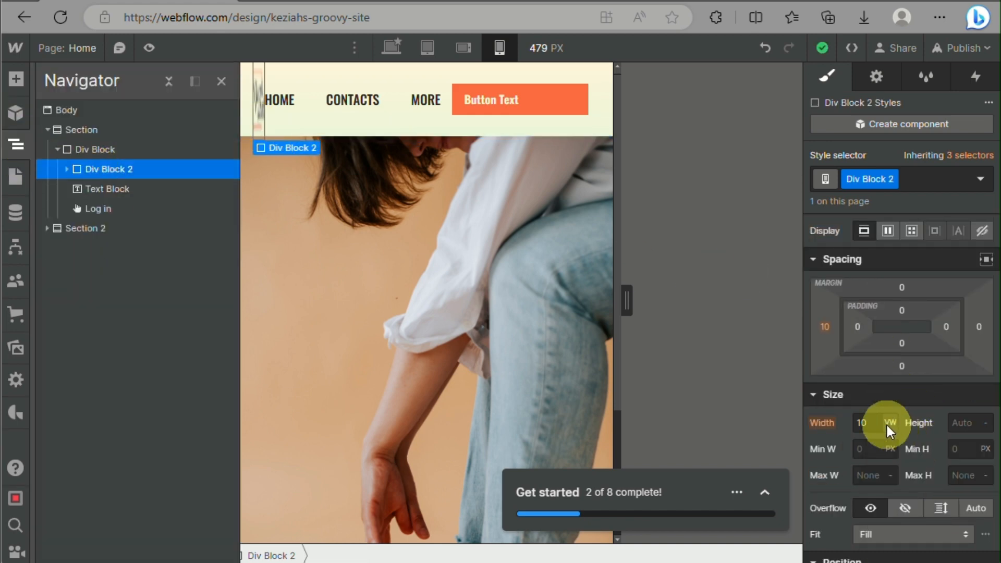
click(876, 423)
text(30)
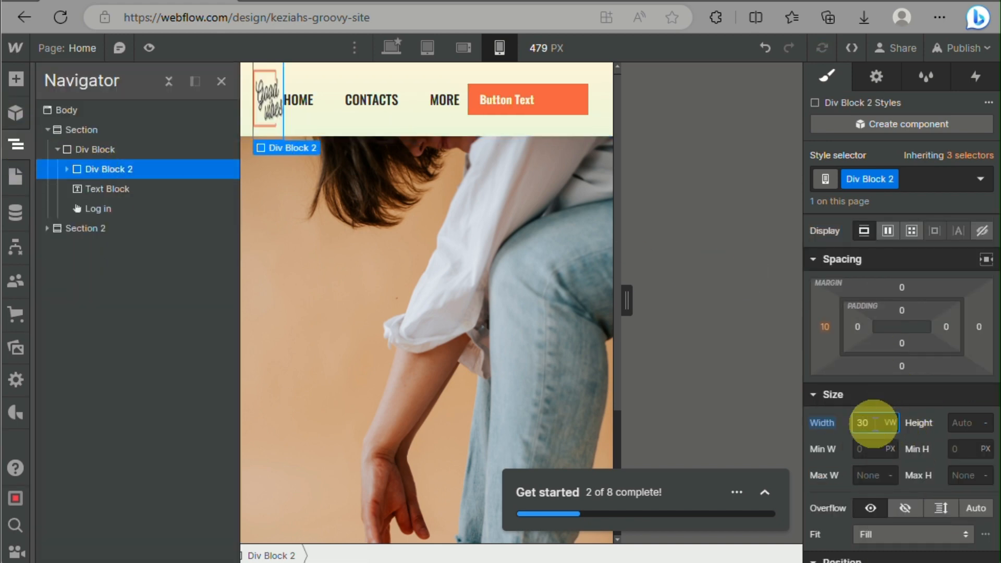
key(BackSpace)
text(40)
text(5)
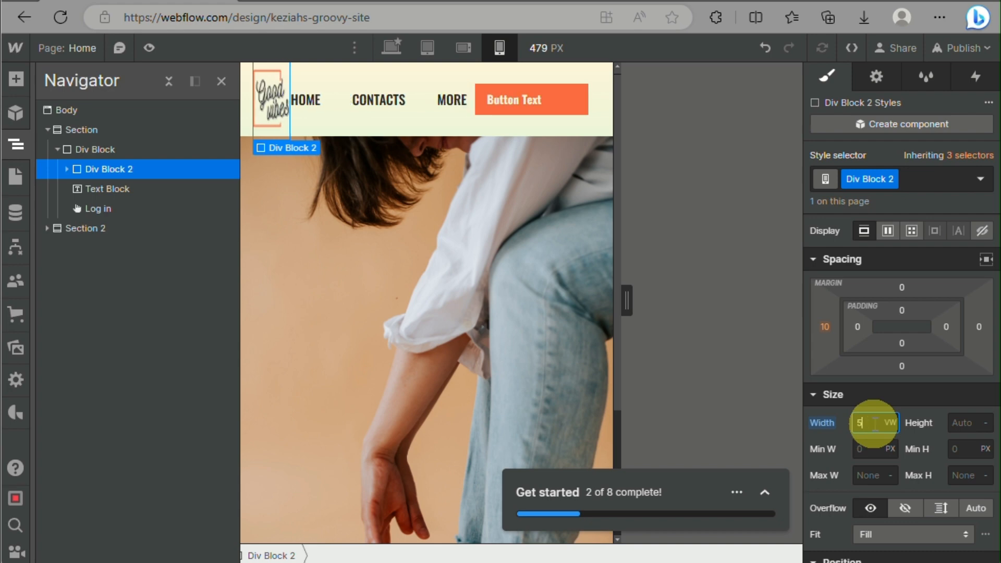
text(0)
text(6)
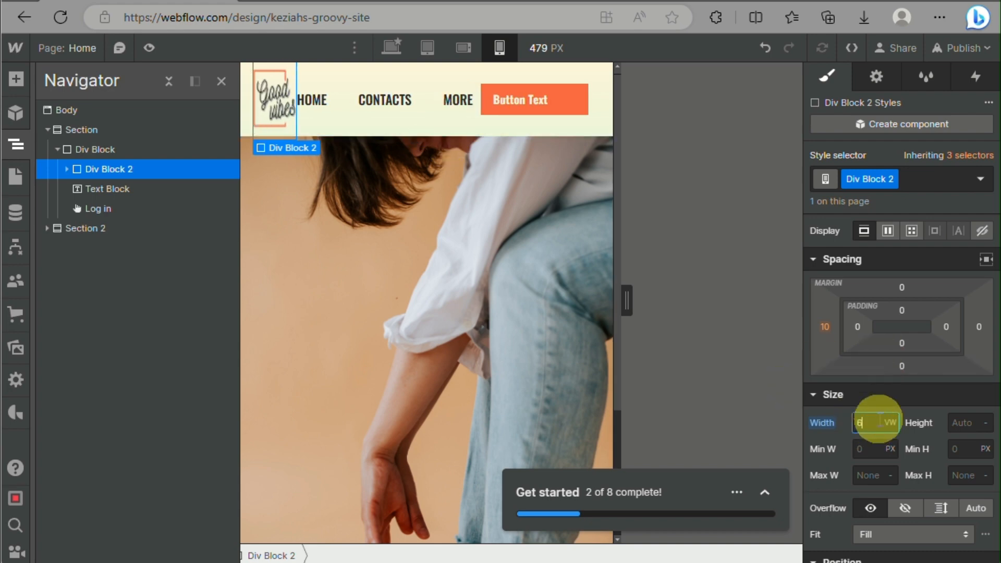
text(00)
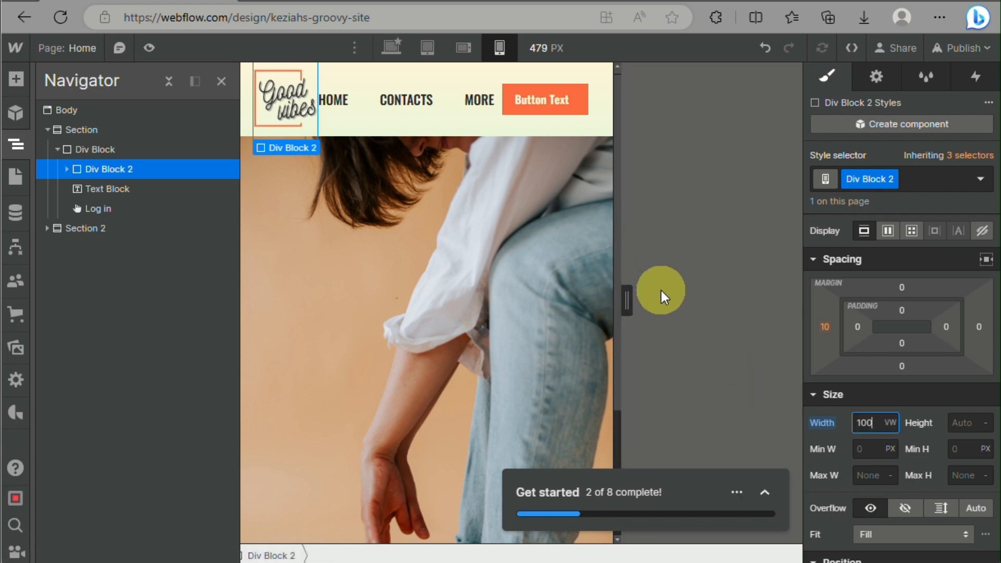
Check the header at a 393 px canvas width and on mobile landscape, and return to mobile portrait
drag(628, 299, 588, 307)
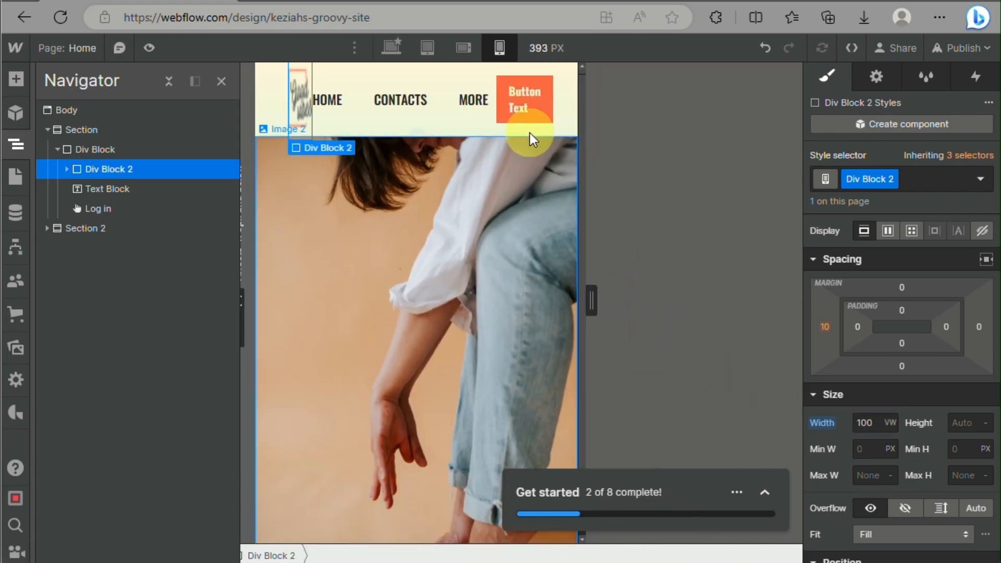
click(464, 46)
click(223, 81)
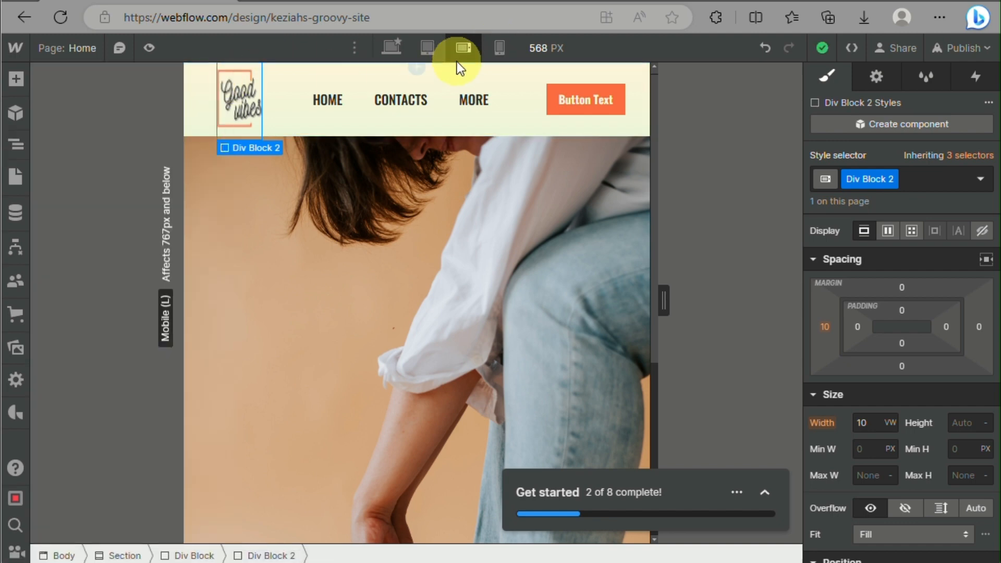
click(499, 49)
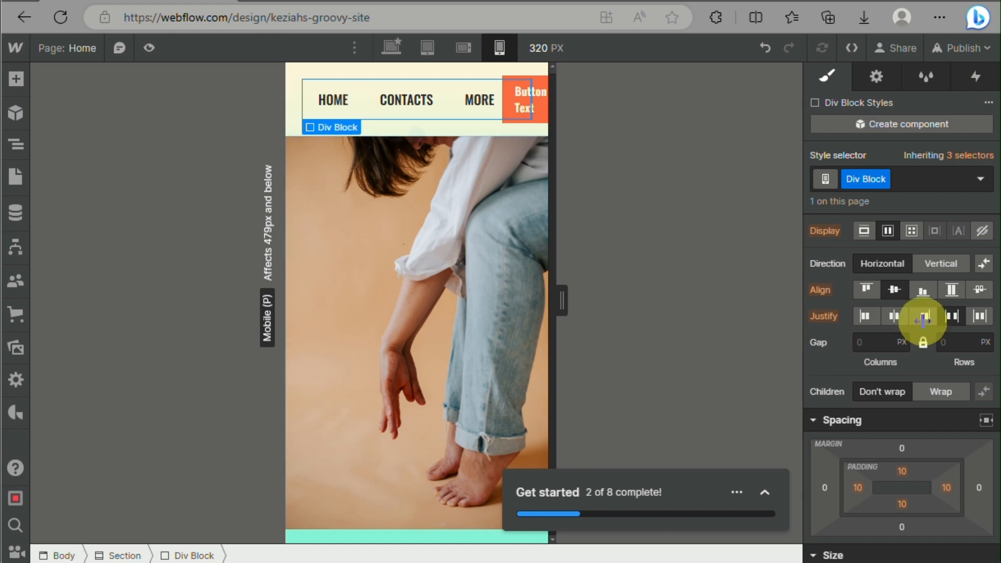
Switch Div Block's mobile portrait width unit to VW, try a width of 500, and set it to 150 VW
scroll(887, 412, down, 3)
click(890, 429)
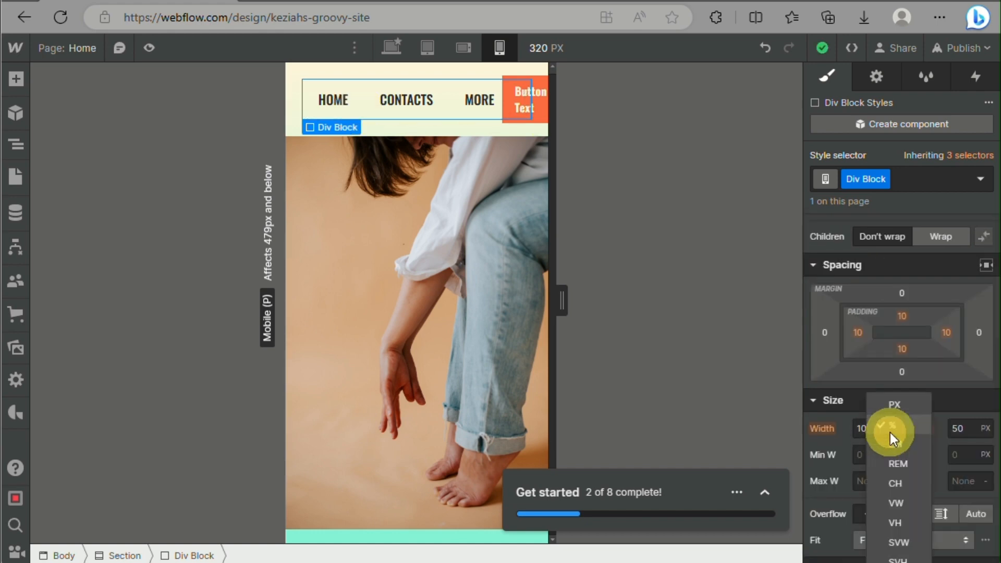
click(894, 506)
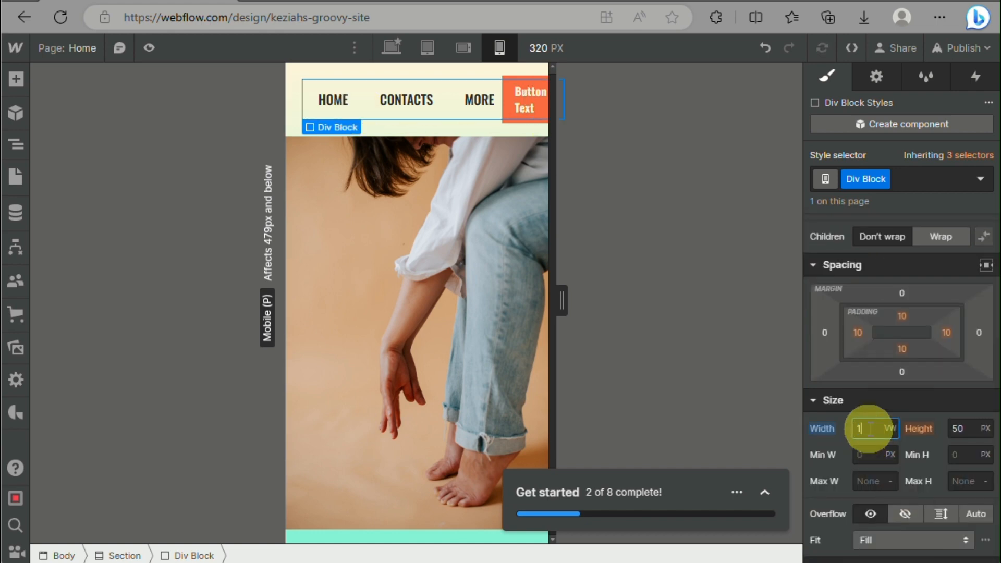
text(500)
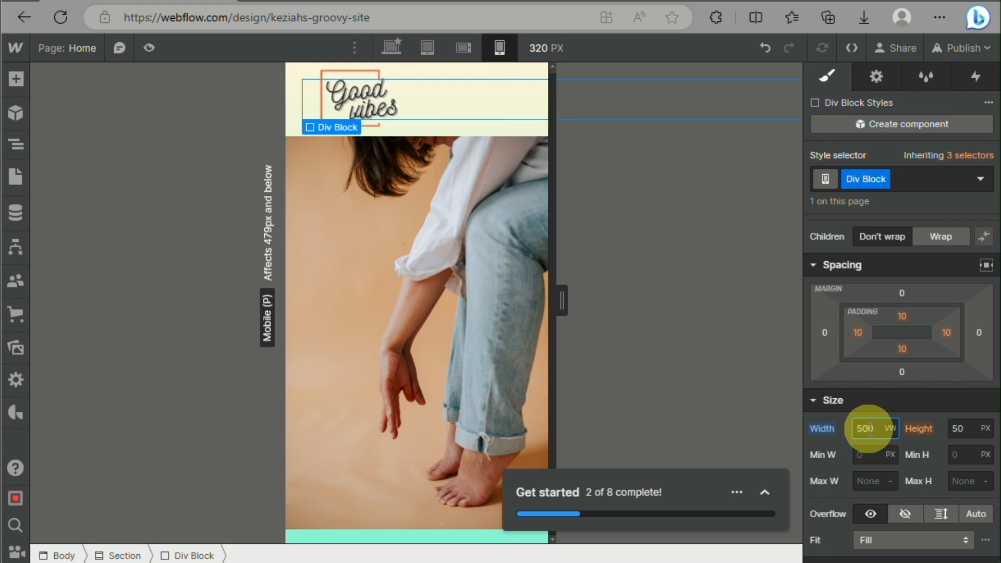
key(BackSpace)
key(BackSpace)
text(1)
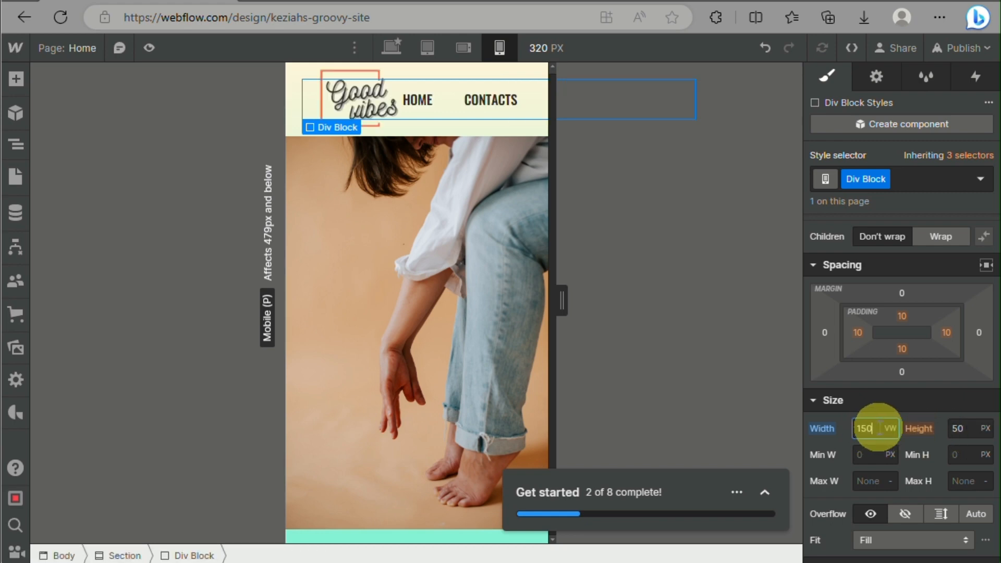
Switch Div Block's width unit to % and try widths of 90 and 120, ending at 150%
click(889, 429)
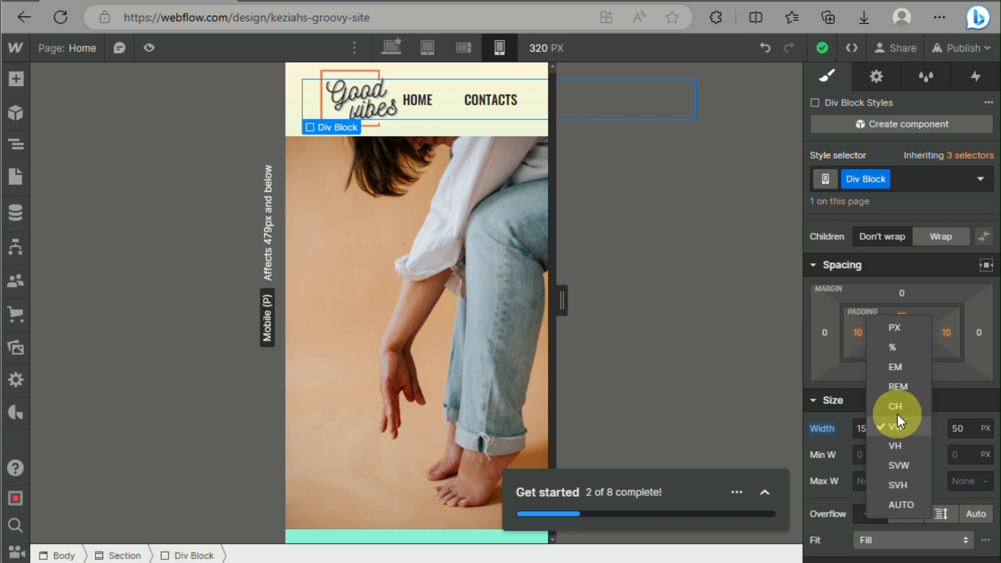
click(901, 344)
text(90)
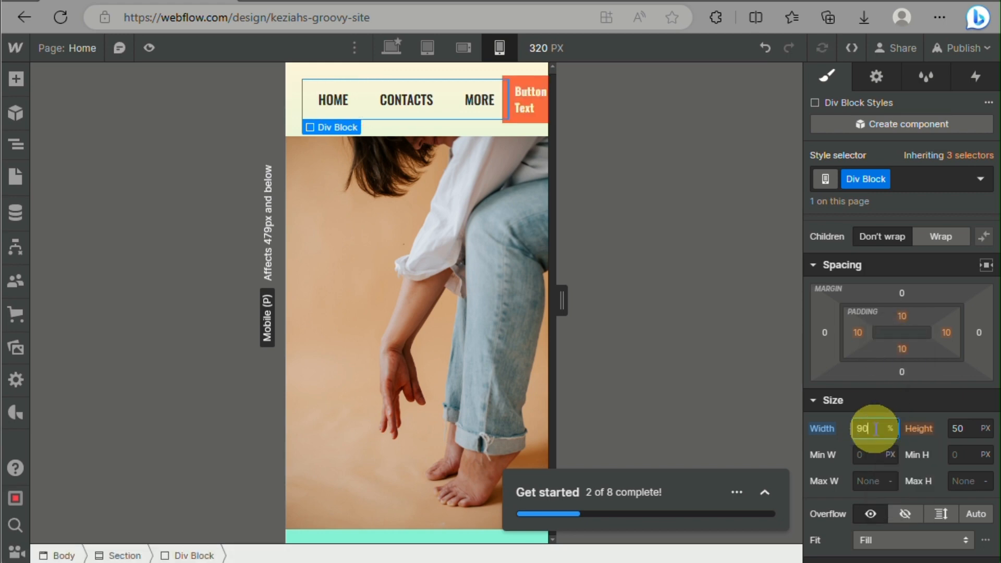
text(50)
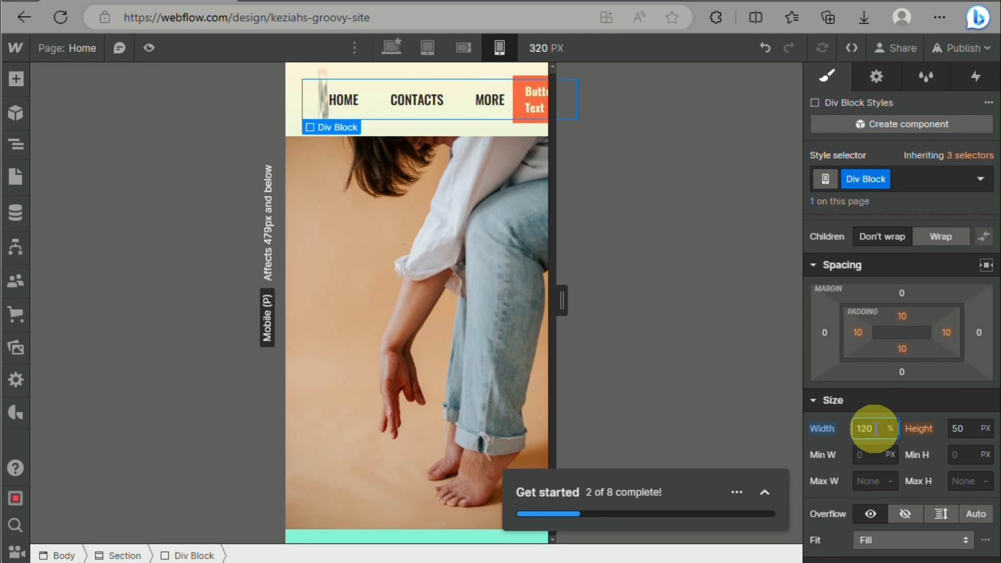
text(0)
Select the Text Block with the HOME, CONTACTS and MORE links and switch its width unit to REM
click(467, 99)
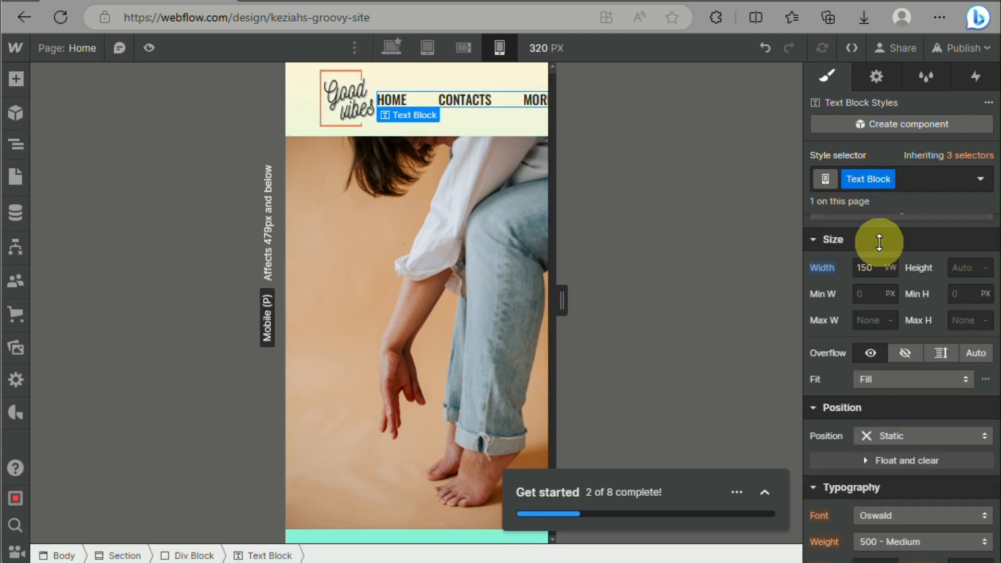
click(893, 268)
click(891, 246)
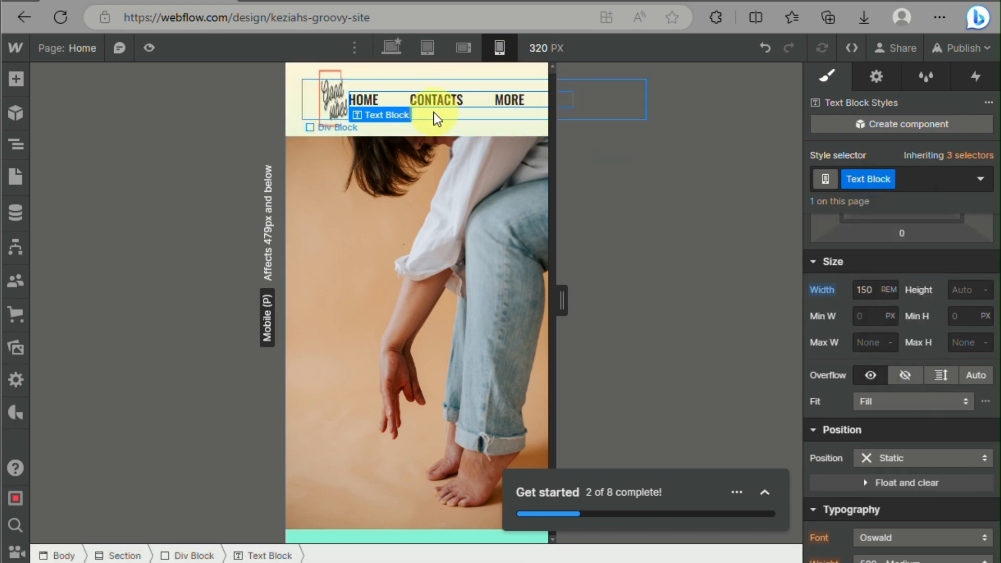
Select the Log in button inside Div Block and switch its width unit to REM
click(612, 109)
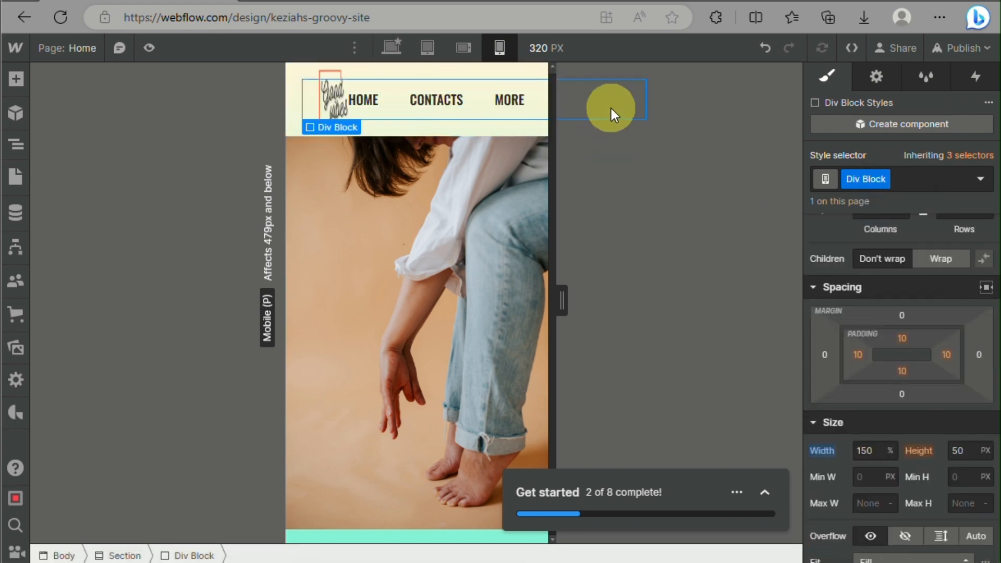
click(10, 145)
click(104, 206)
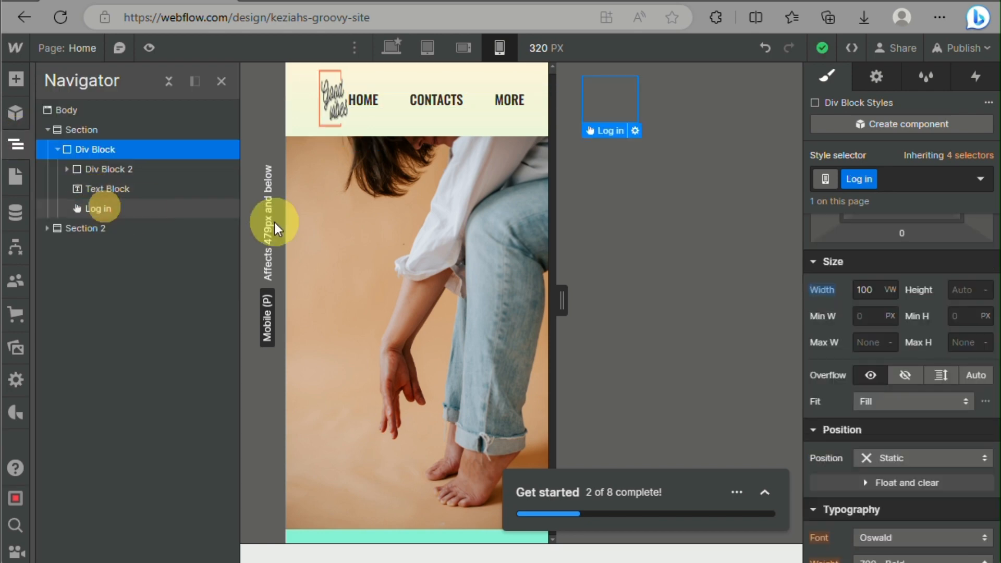
click(890, 290)
click(897, 249)
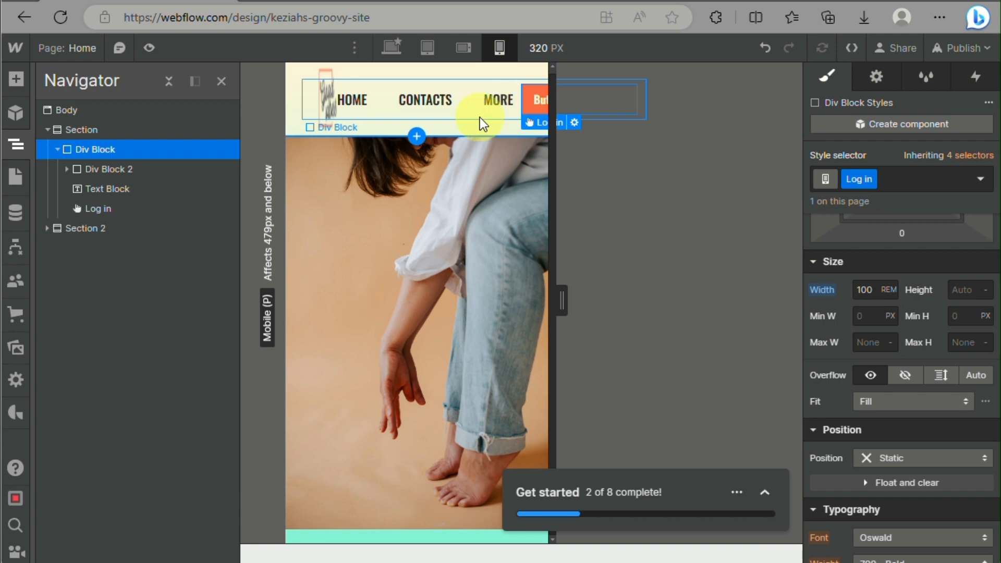
Select Div Block again and switch its width unit back to VW
click(434, 111)
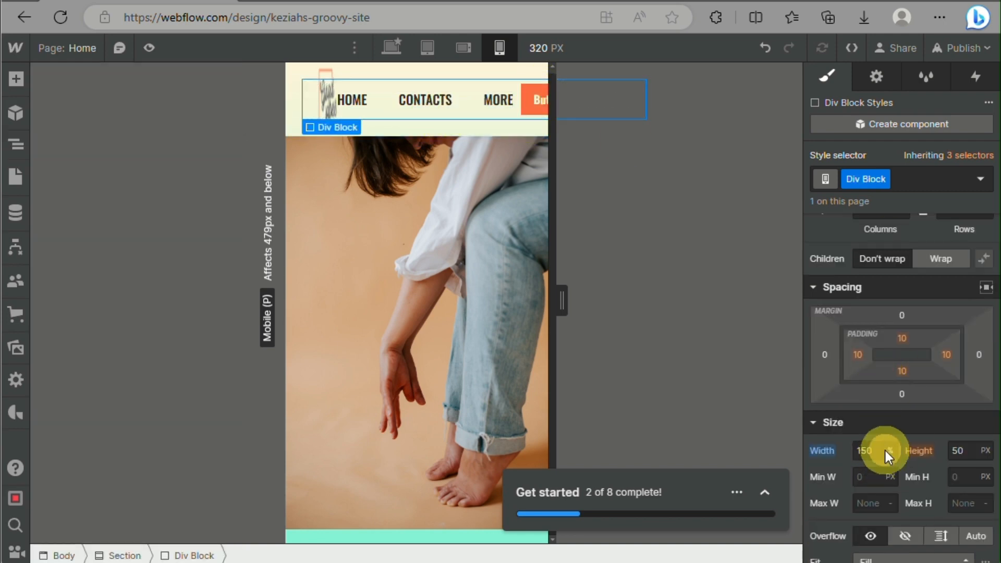
click(888, 455)
click(894, 488)
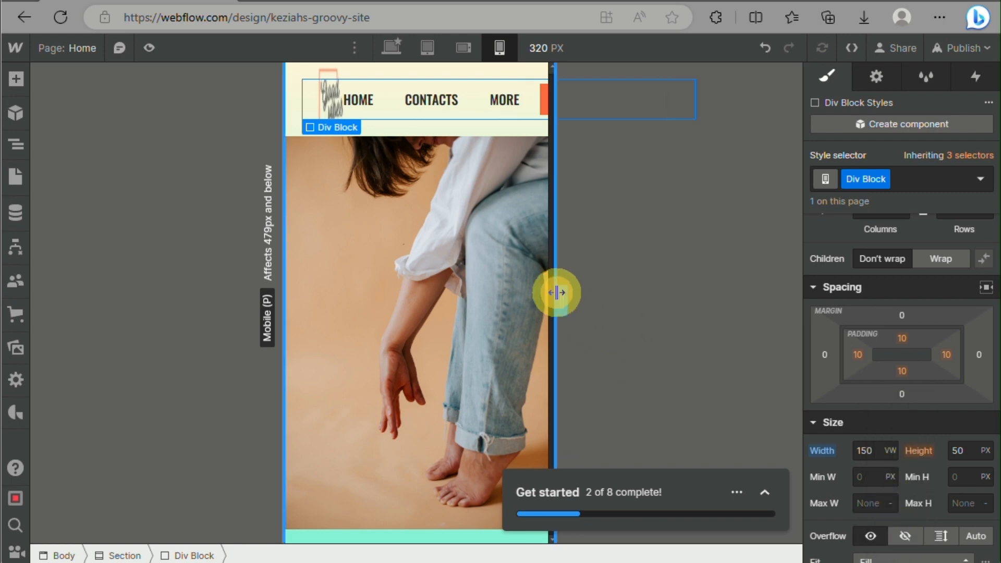
Check the header at 240 px on mobile portrait and 480 px on mobile landscape, and compare it on tablet and desktop
drag(556, 292, 518, 320)
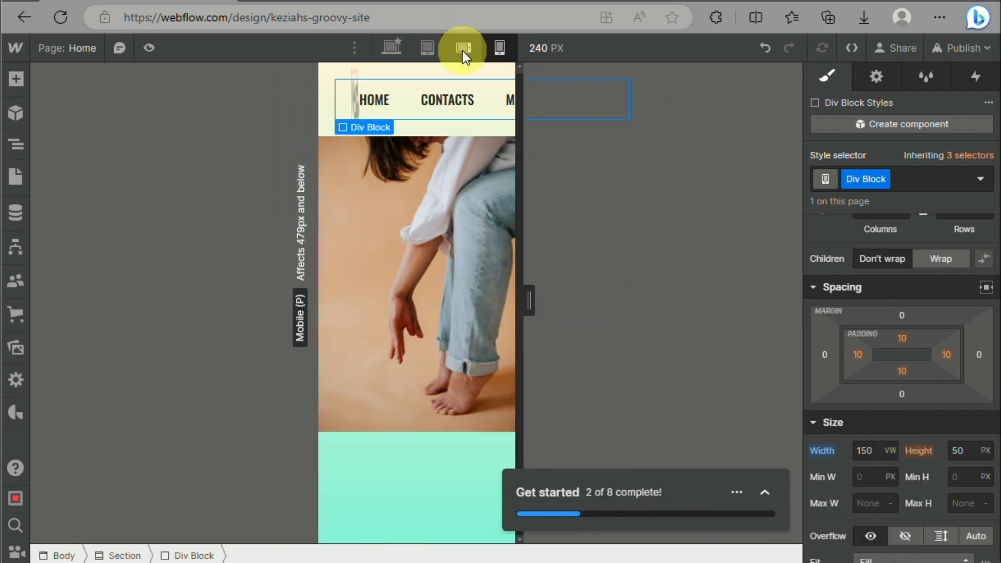
click(462, 51)
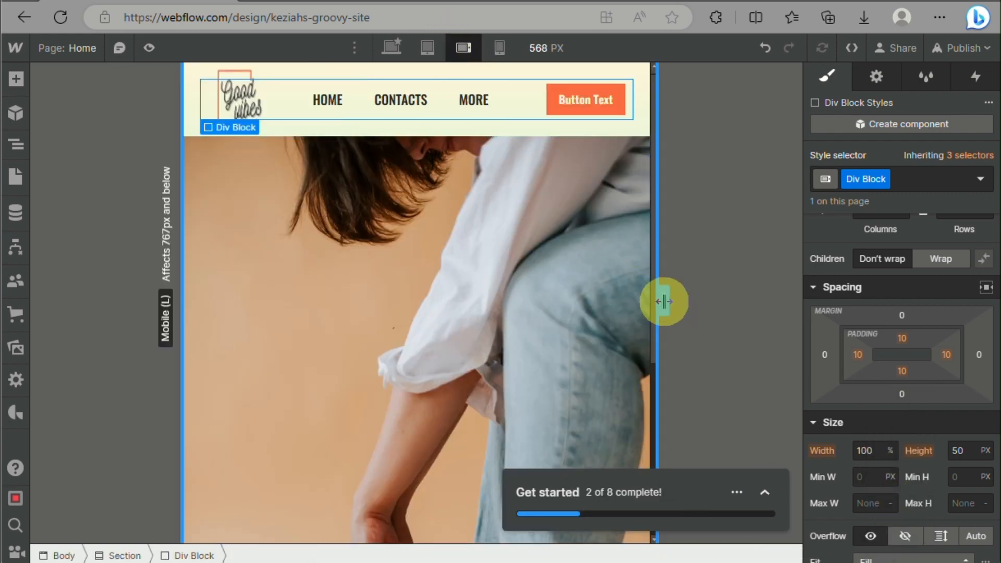
mouse_move(664, 302)
mouse_down()
mouse_move(579, 302)
mouse_move(645, 307)
mouse_up()
click(461, 50)
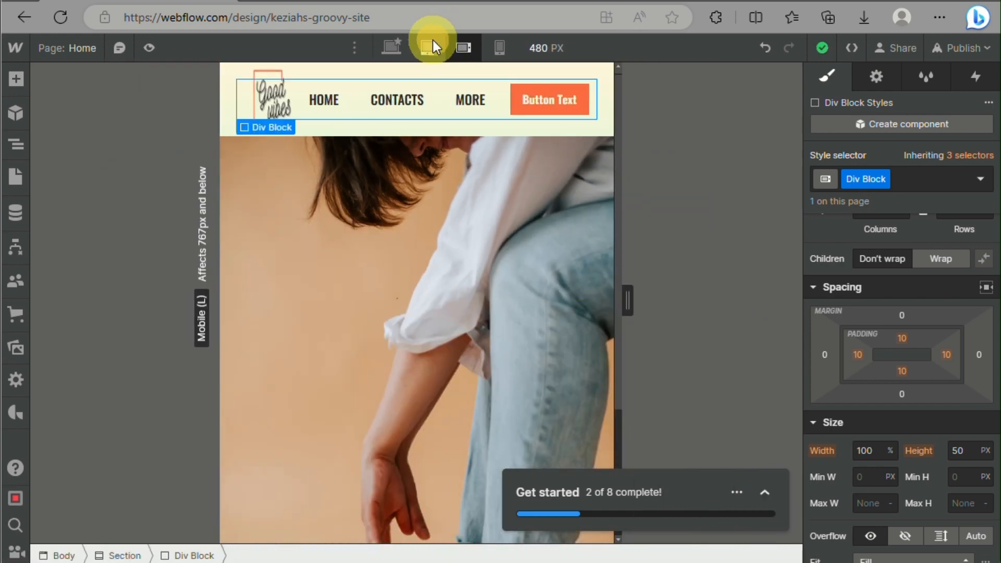
click(430, 46)
click(398, 41)
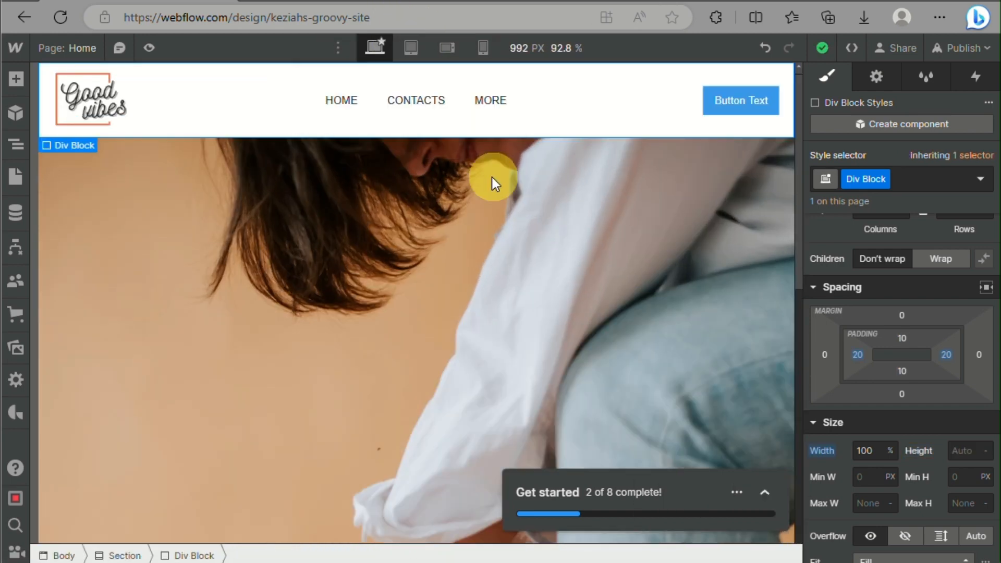
scroll(477, 321, down, 5)
scroll(477, 321, up, 5)
click(422, 45)
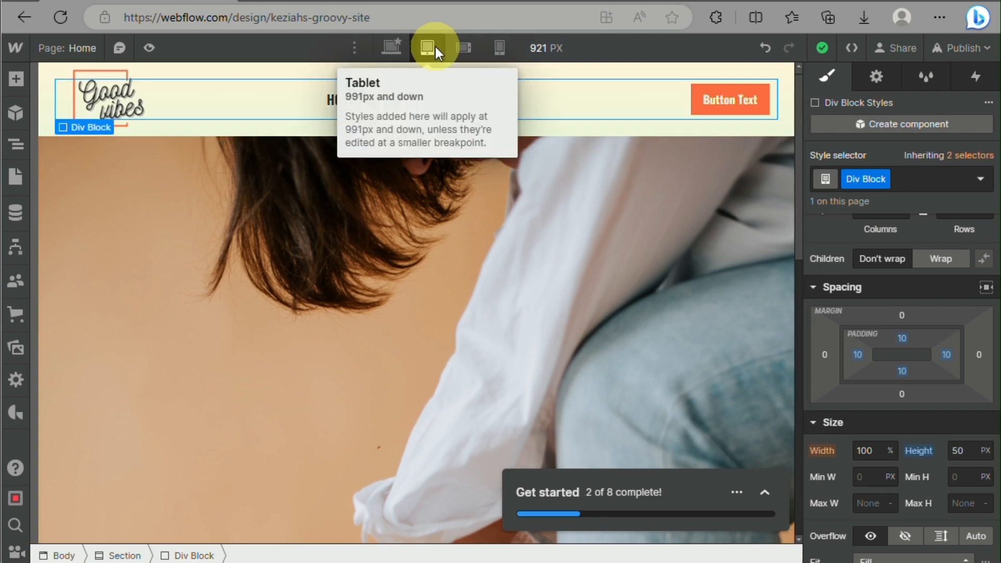
click(465, 51)
On desktop, give Div Block a background colour sampled from the hero image and lighten it to #ffecdb
click(394, 46)
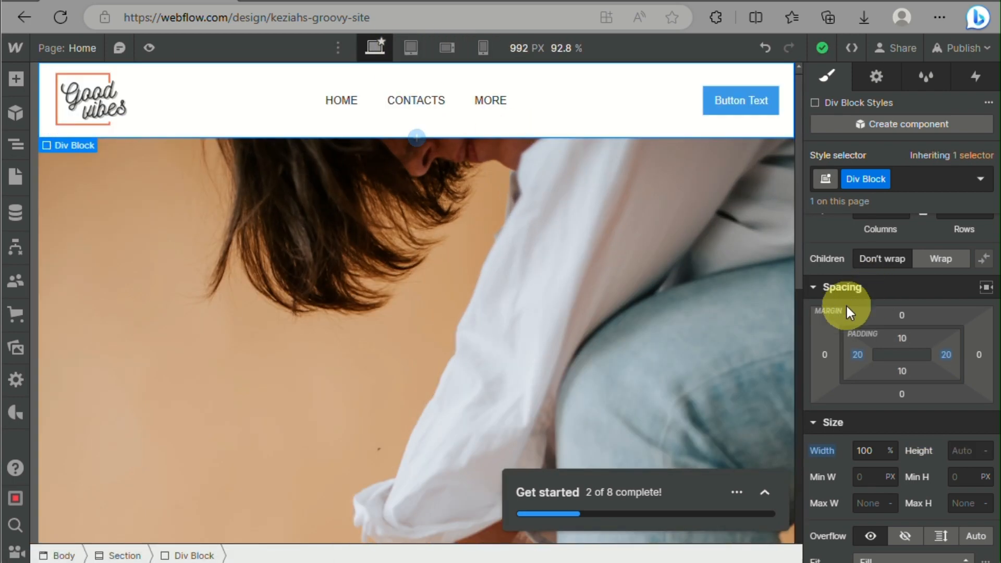
scroll(845, 313, down, 10)
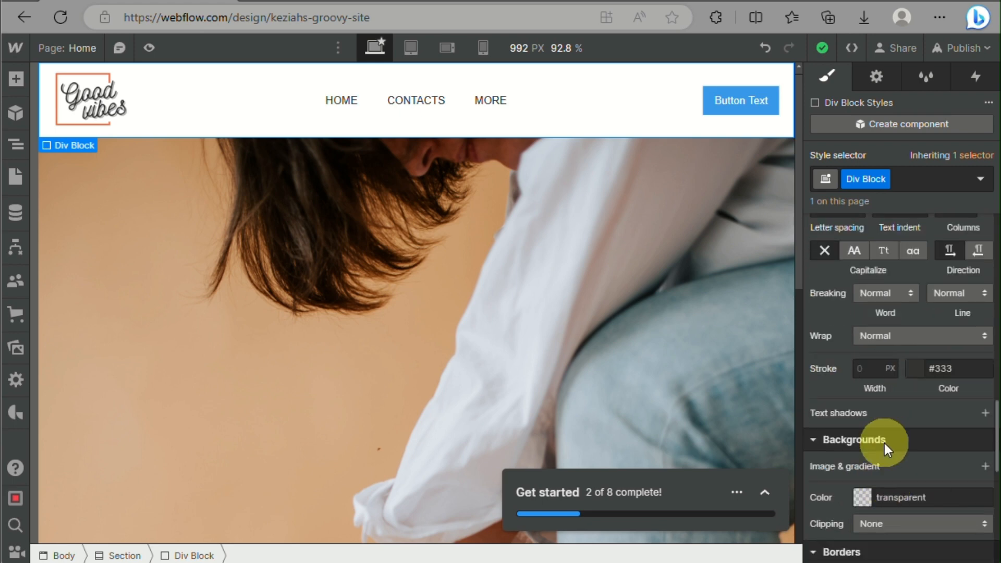
click(870, 500)
click(812, 354)
drag(811, 311, 827, 257)
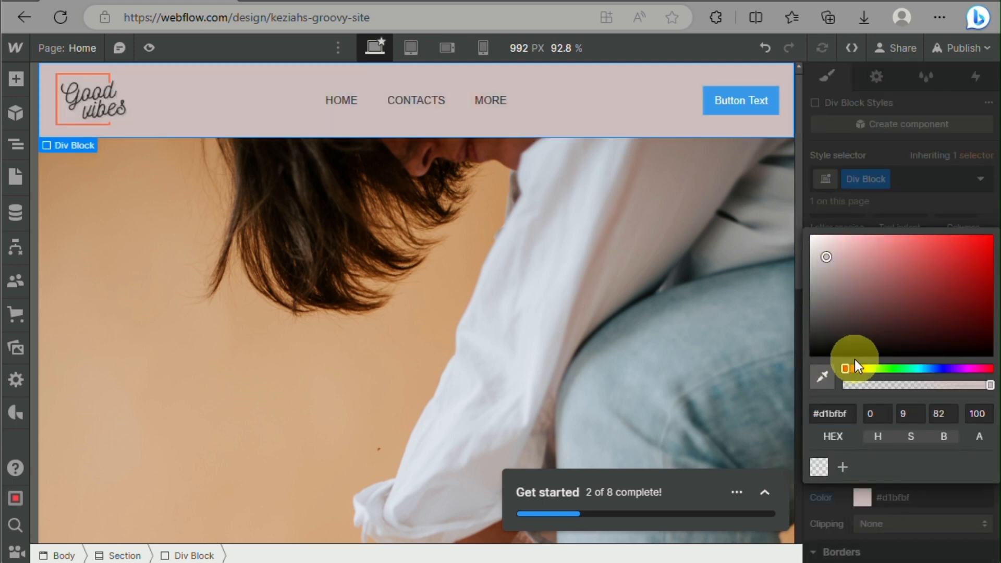
click(820, 372)
click(268, 425)
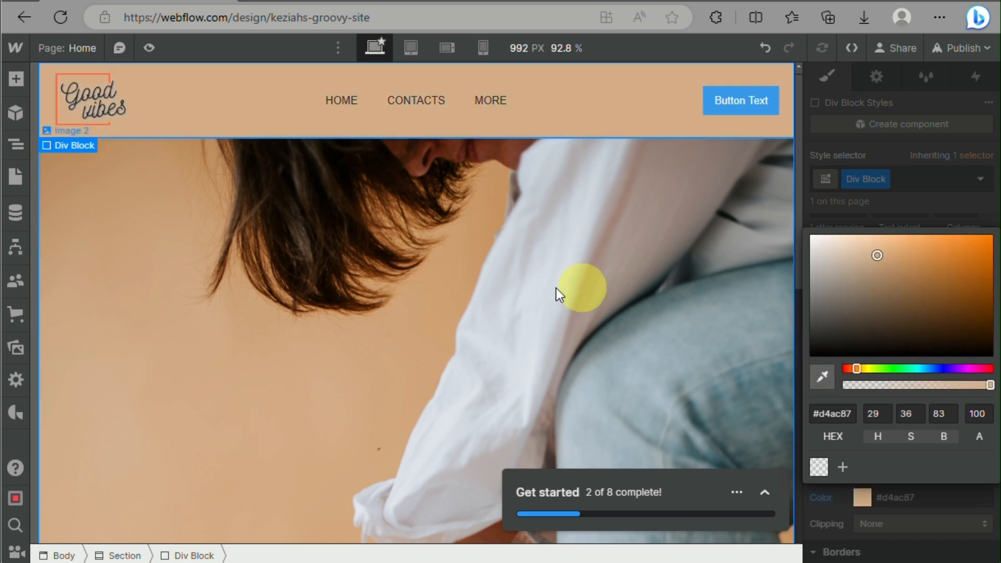
drag(881, 260, 836, 234)
Check Div Block's background colour on tablet, and undo the background colour changes
click(410, 48)
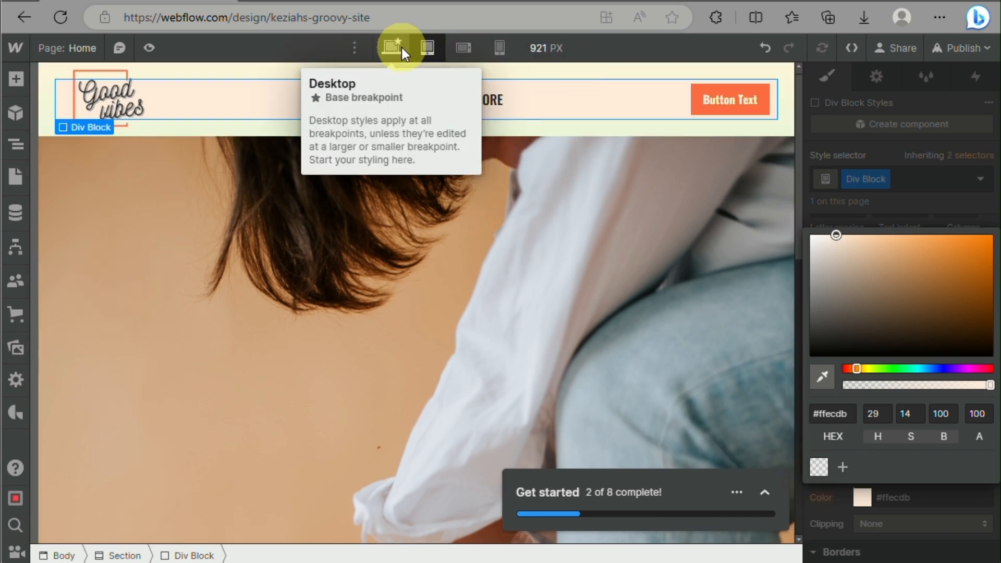
click(327, 314)
click(760, 46)
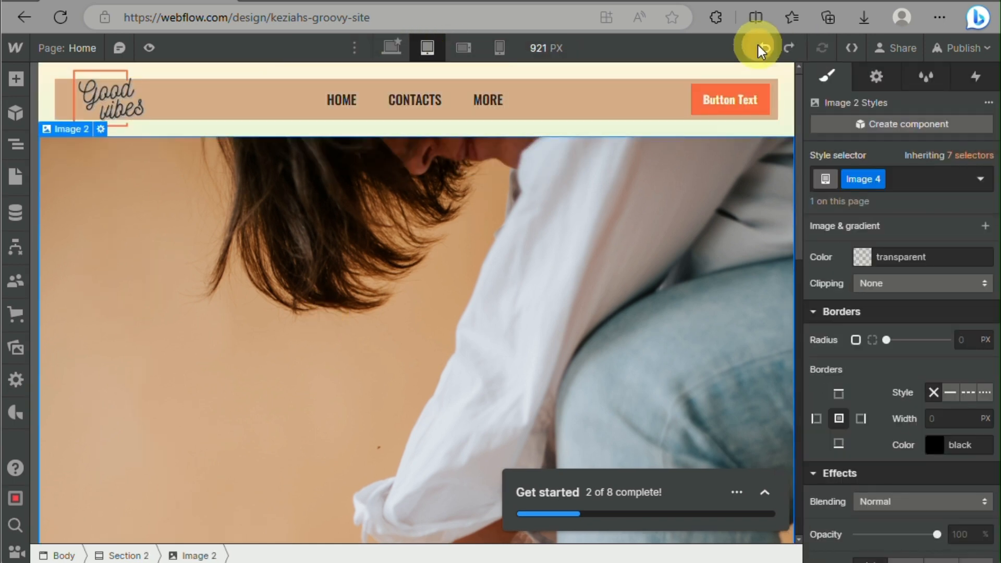
click(760, 46)
click(761, 46)
Compare the header on desktop, tablet, mobile landscape and mobile portrait
click(392, 49)
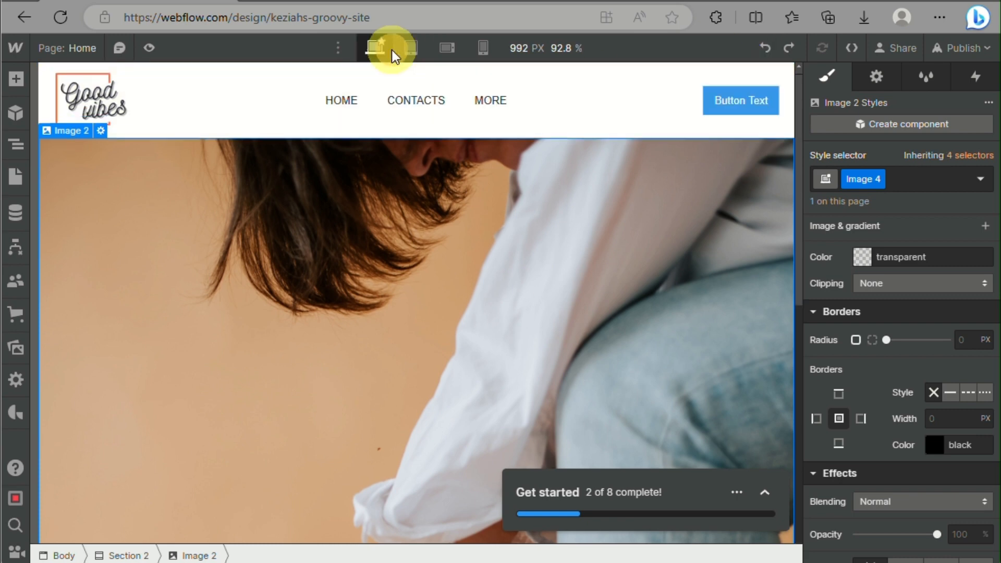
click(414, 48)
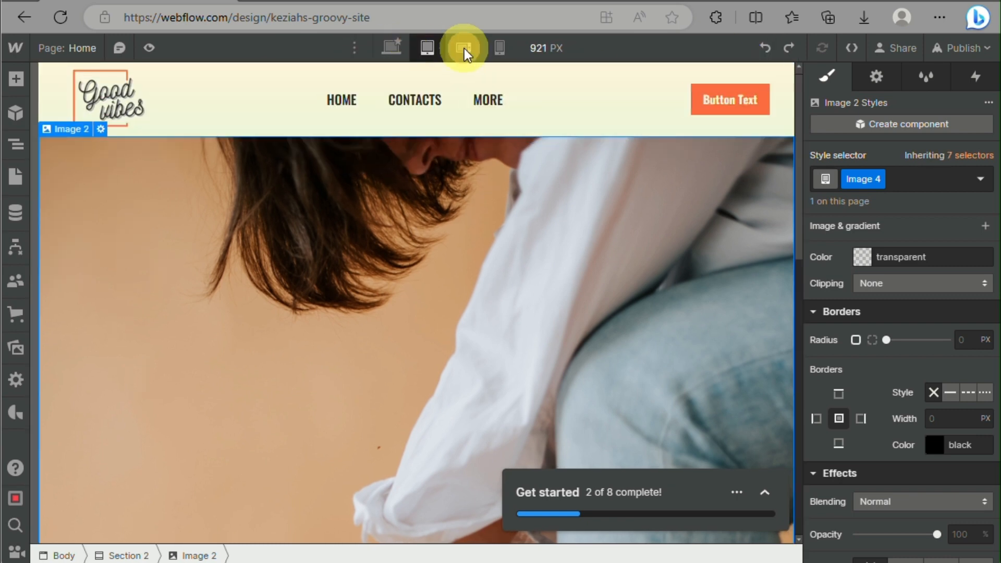
click(465, 49)
click(505, 49)
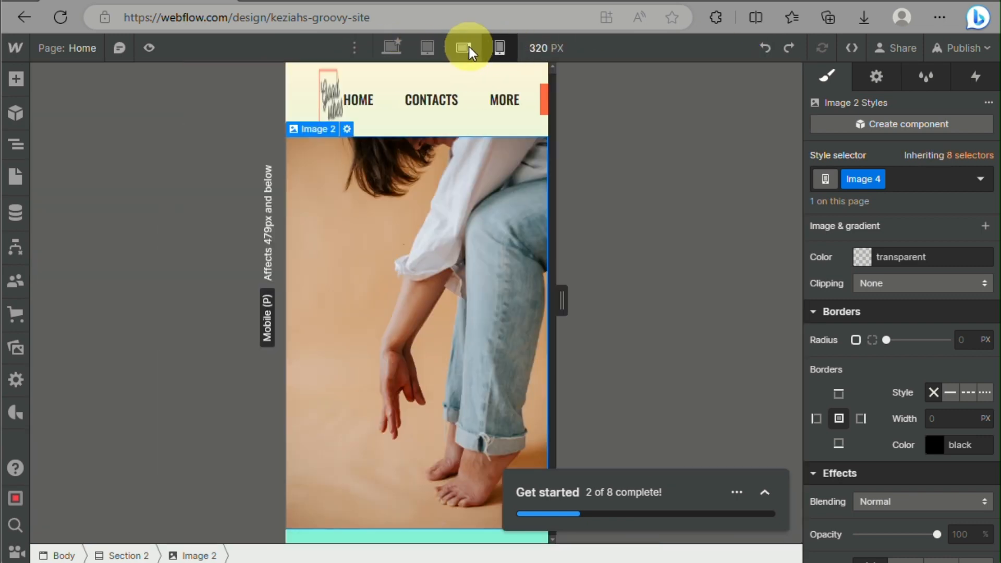